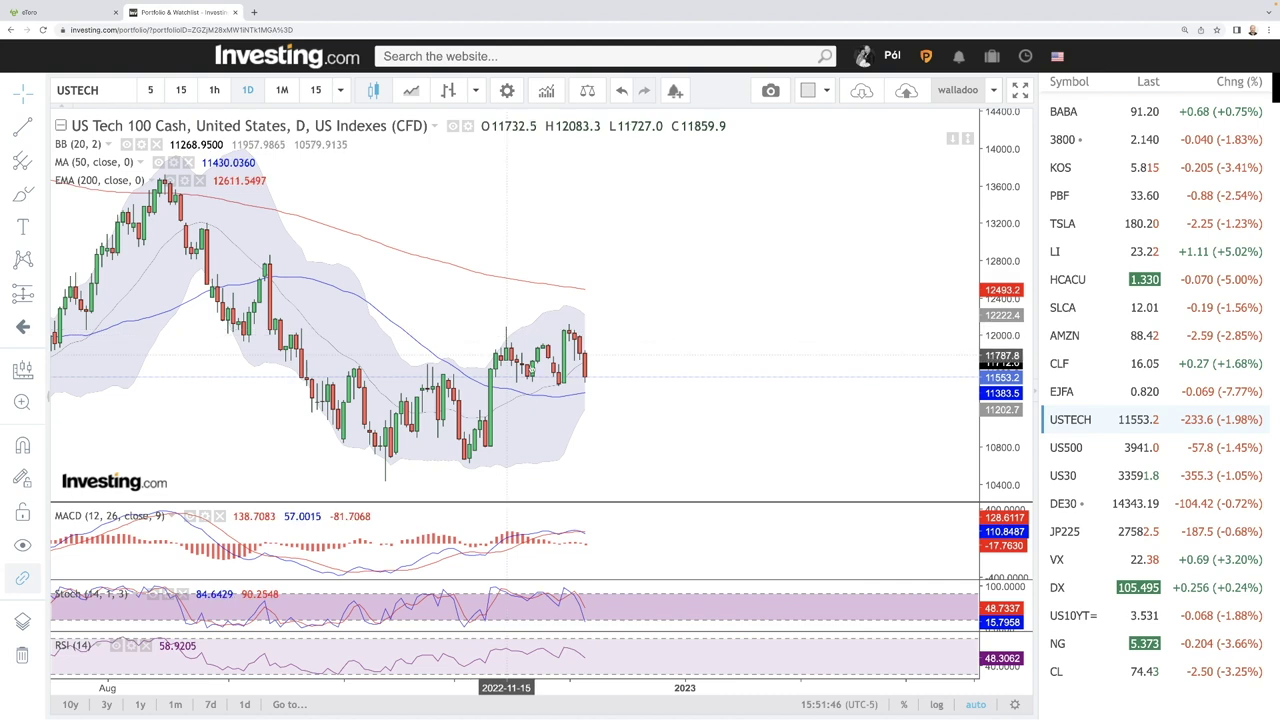
- Examine the USTECH daily price trend over wider and narrower date ranges, and switch the chart to the one-hour interval
scroll(622, 380, down, 3)
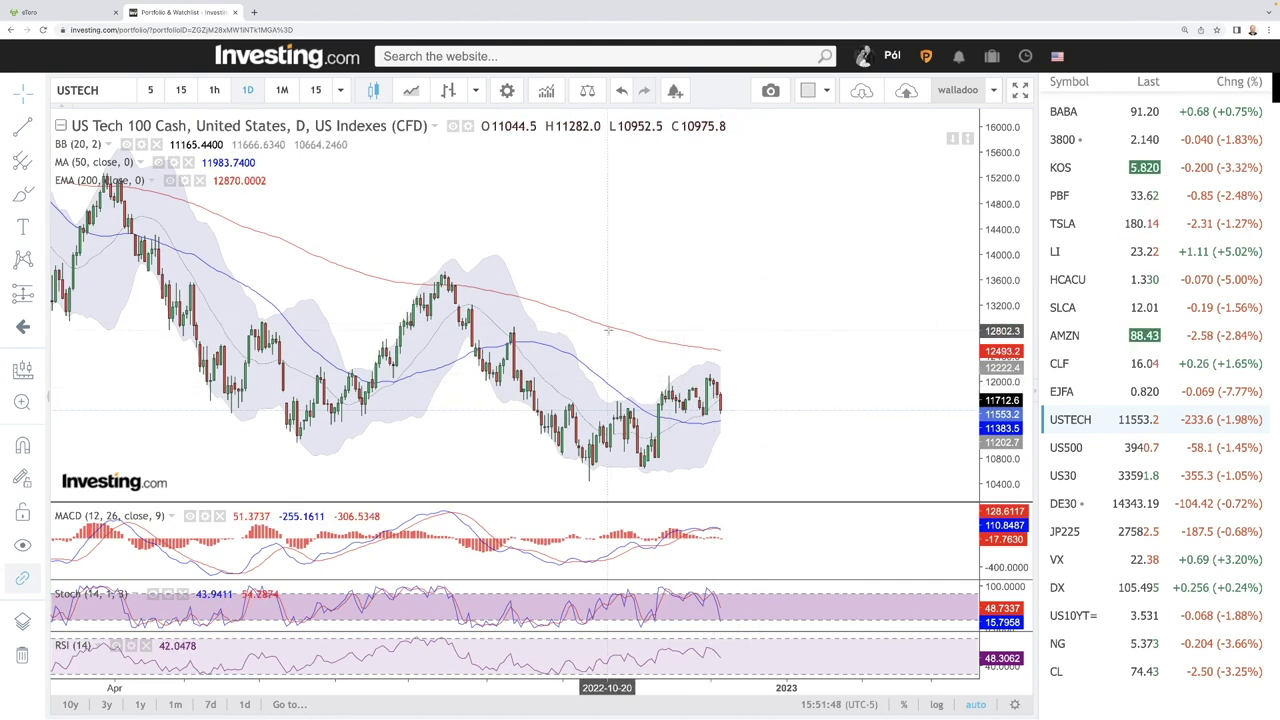
scroll(613, 330, down, 2)
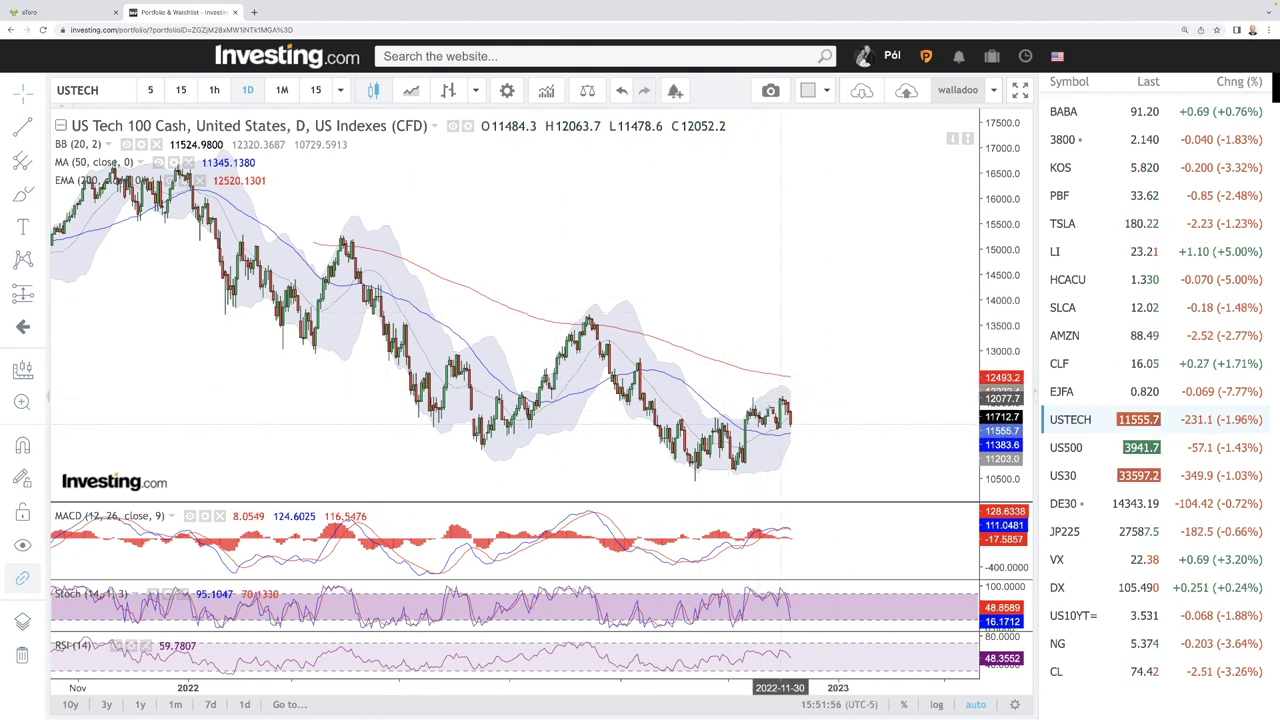
scroll(795, 420, up, 5)
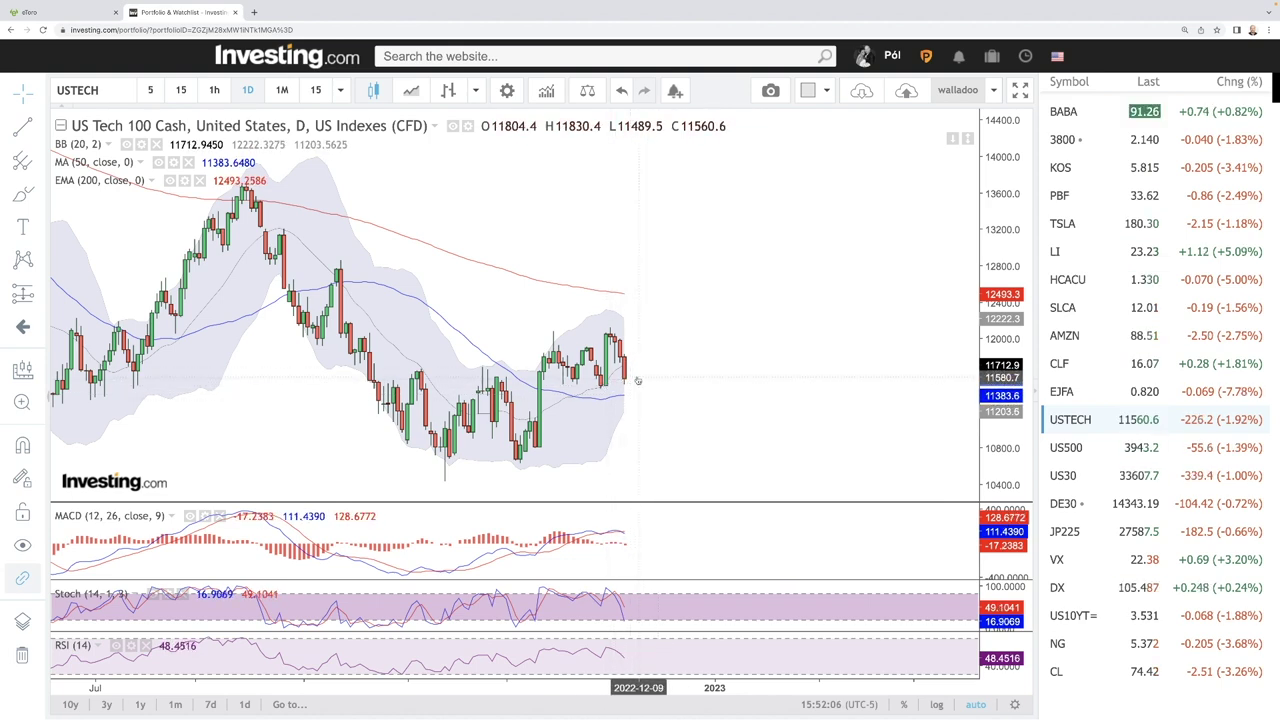
scroll(677, 378, down, 4)
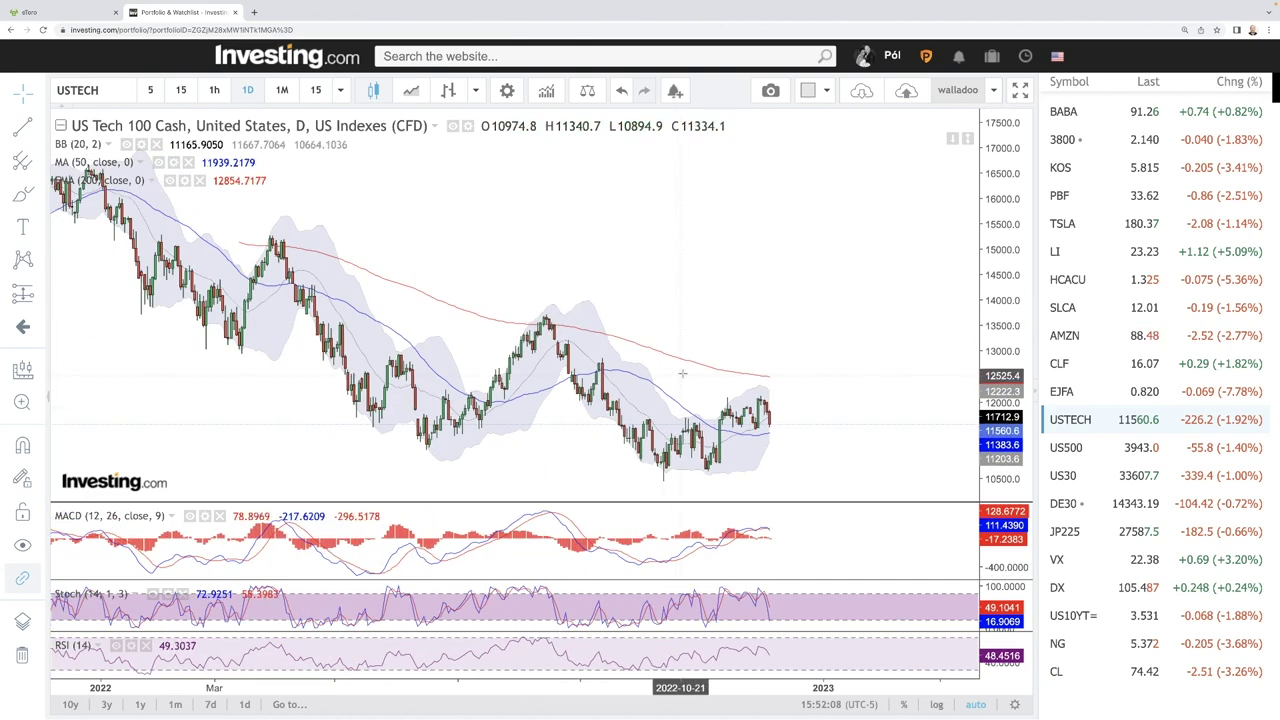
click(214, 91)
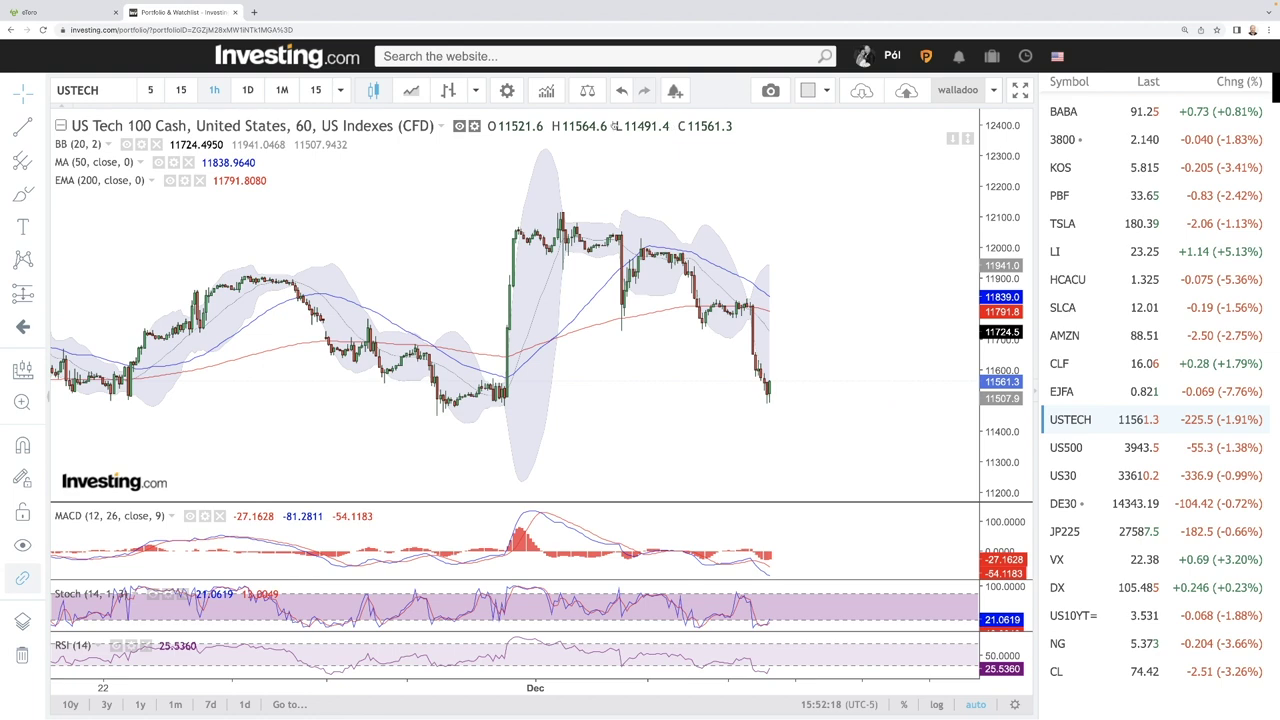
- Try a Fibonacci retracement from about 12196 down to about 11491 over the hourly USTECH decline, and delete it
click(38, 165)
click(136, 393)
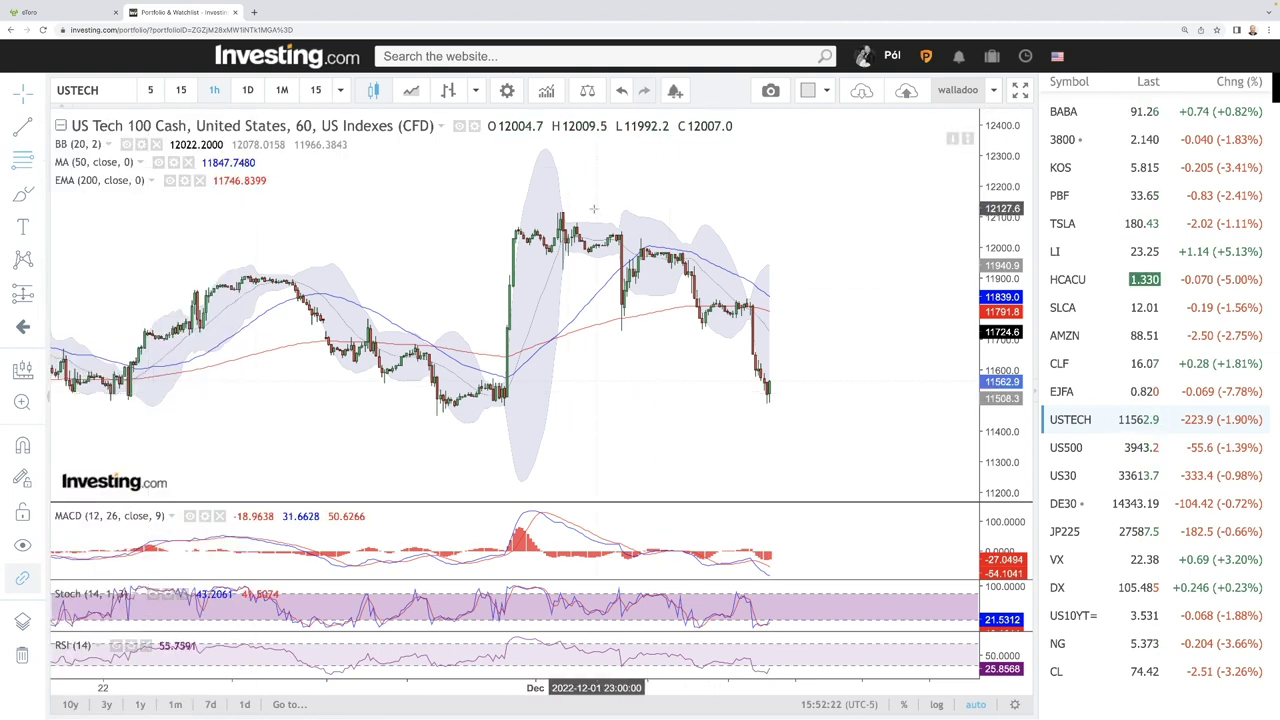
click(632, 240)
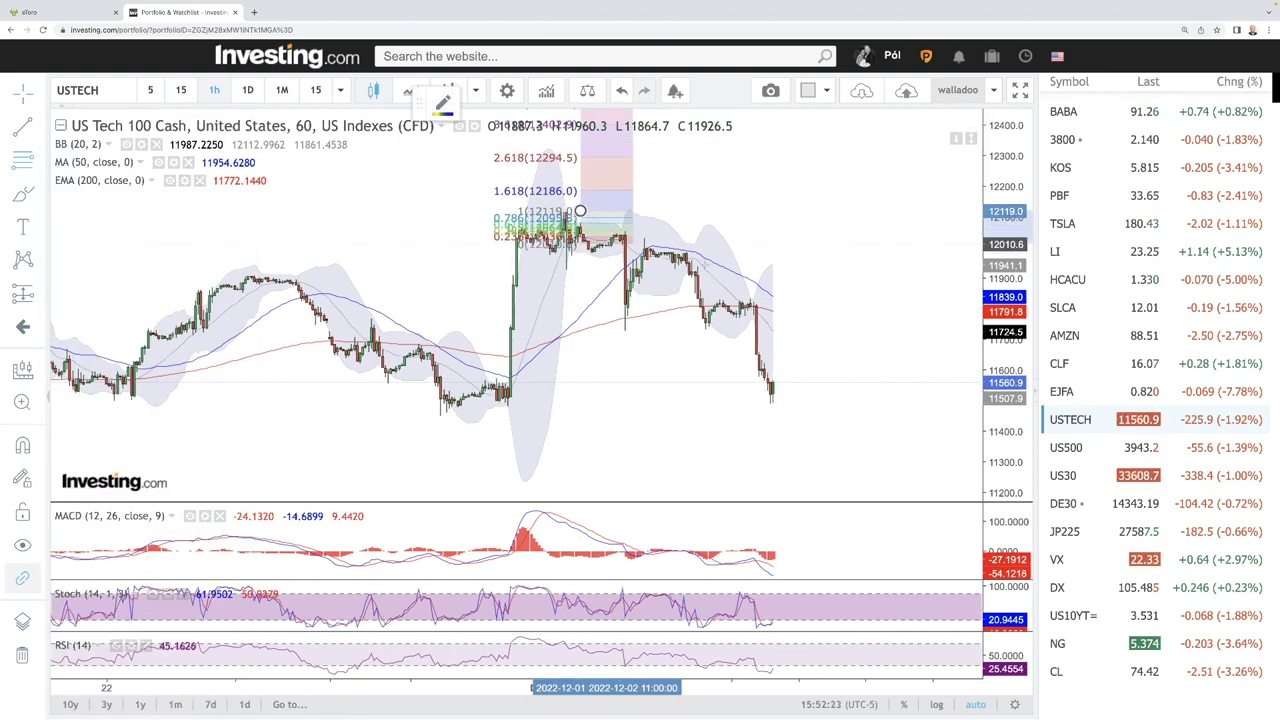
click(907, 403)
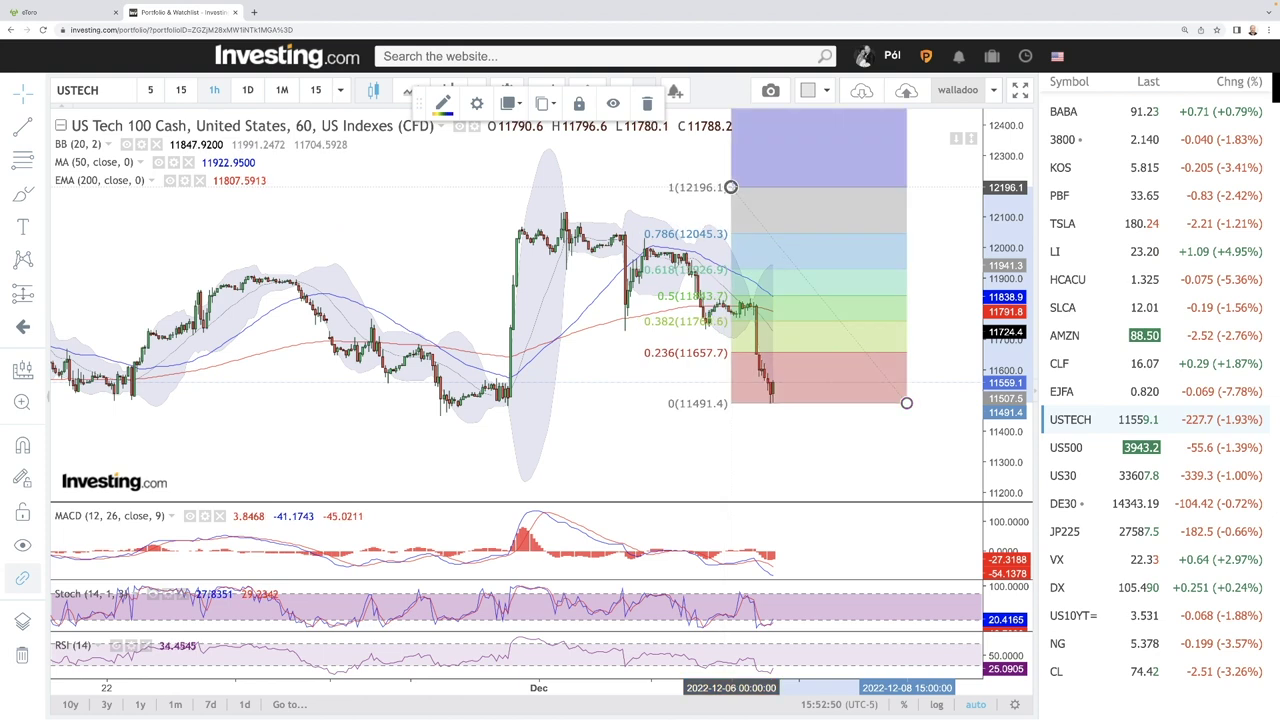
key(Delete)
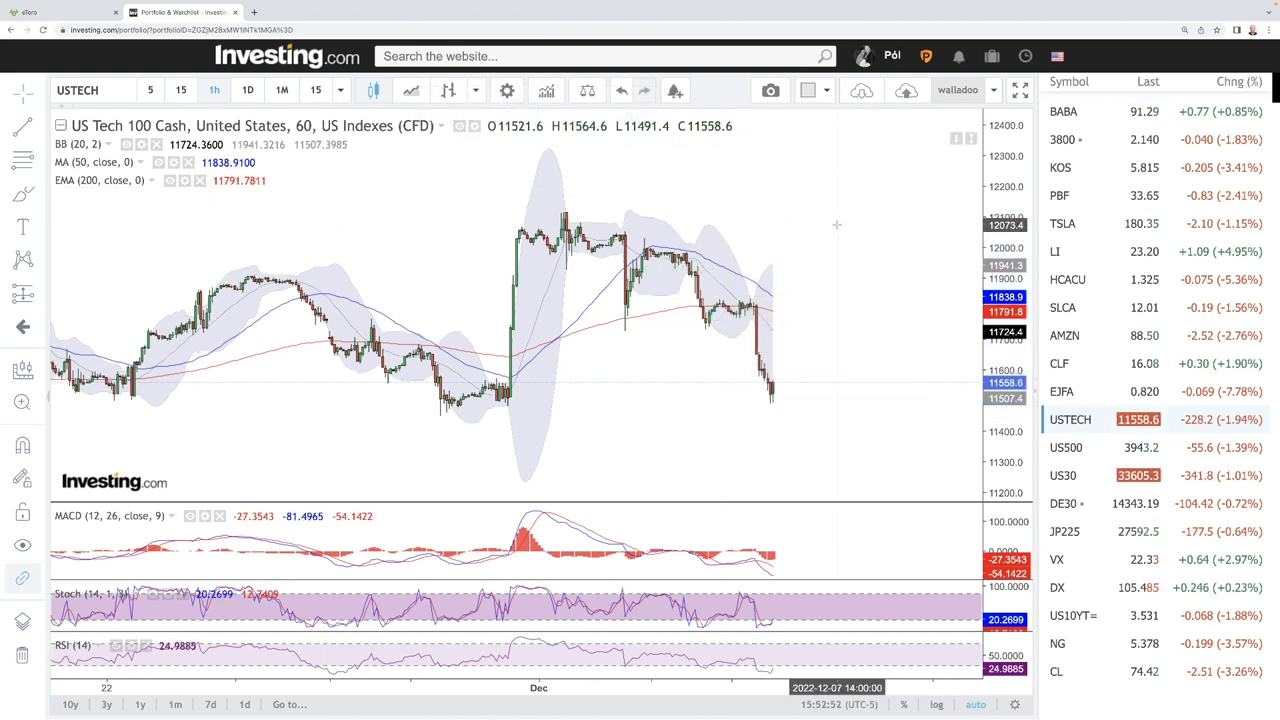
- Return USTECH to the daily interval and examine its 2022 downtrend against the moving averages
click(248, 91)
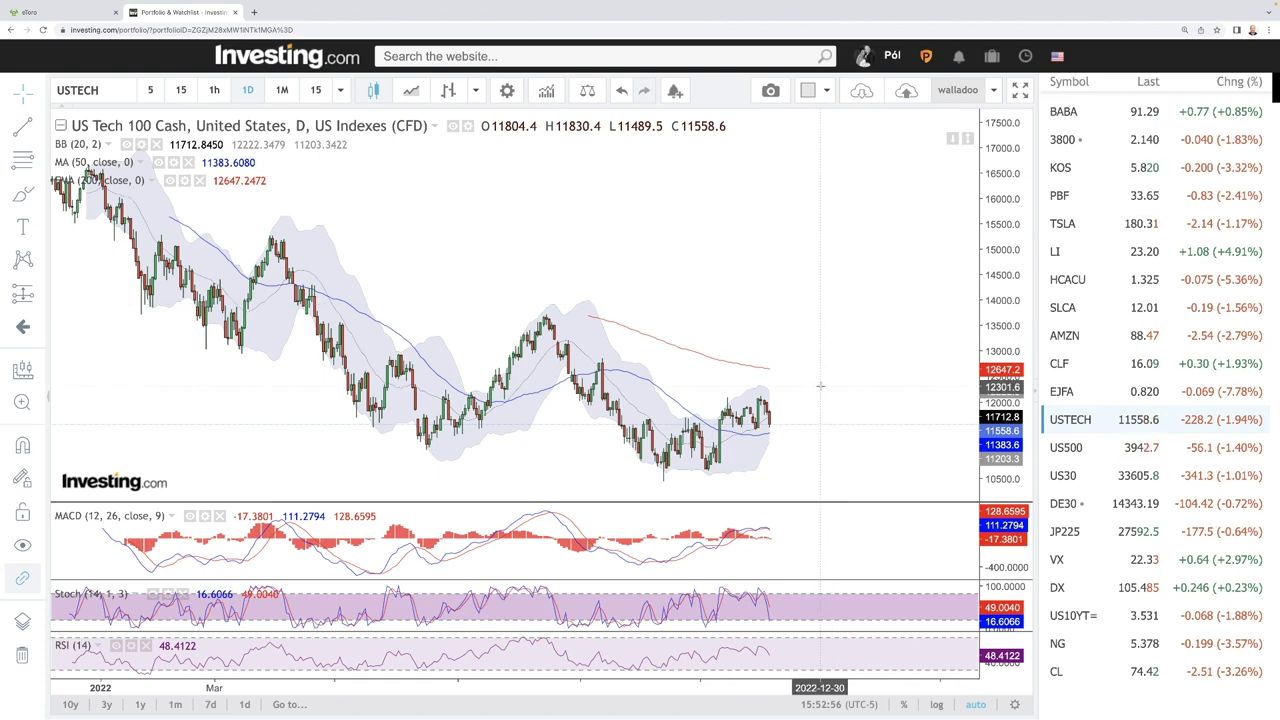
scroll(820, 385, down, 3)
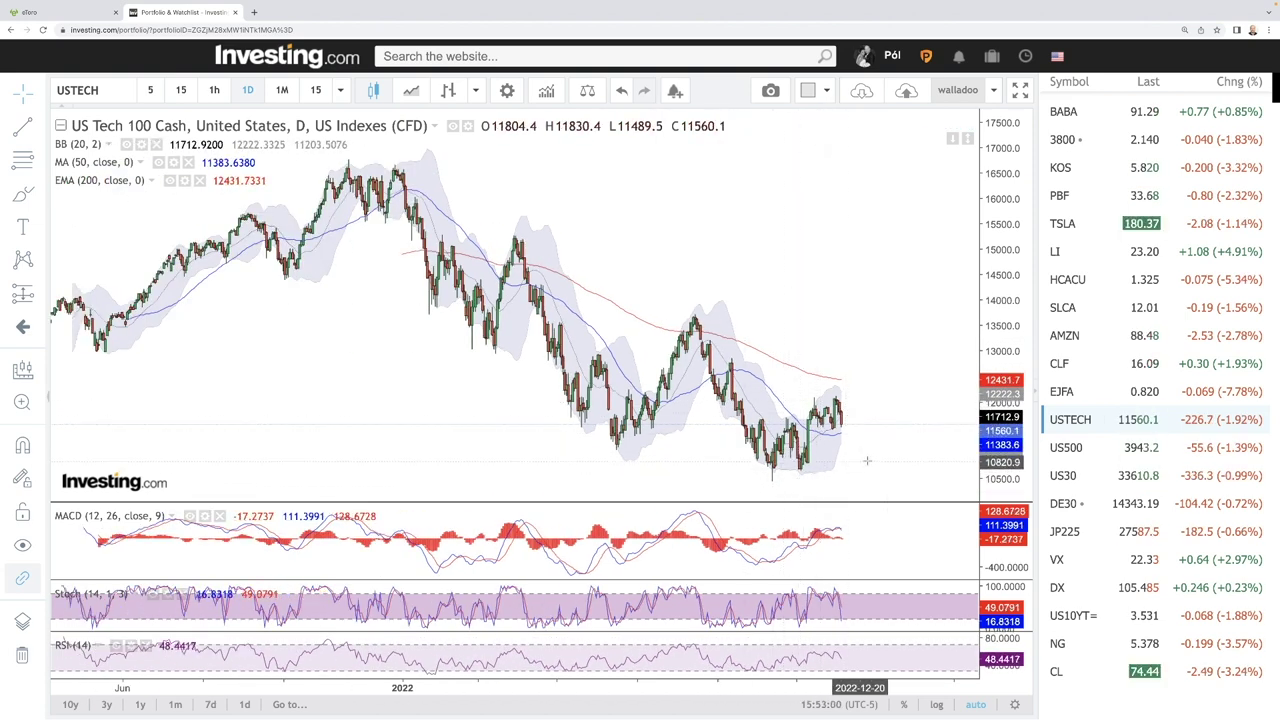
scroll(867, 461, up, 5)
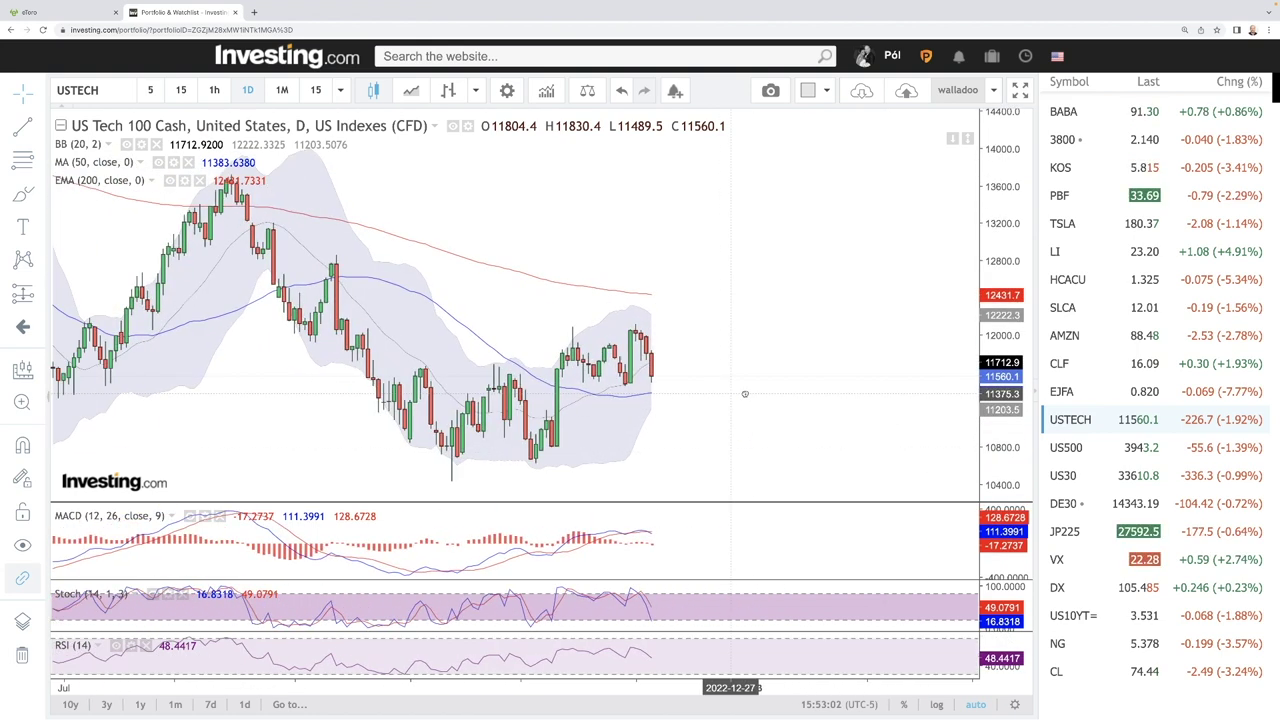
scroll(744, 394, left, 2)
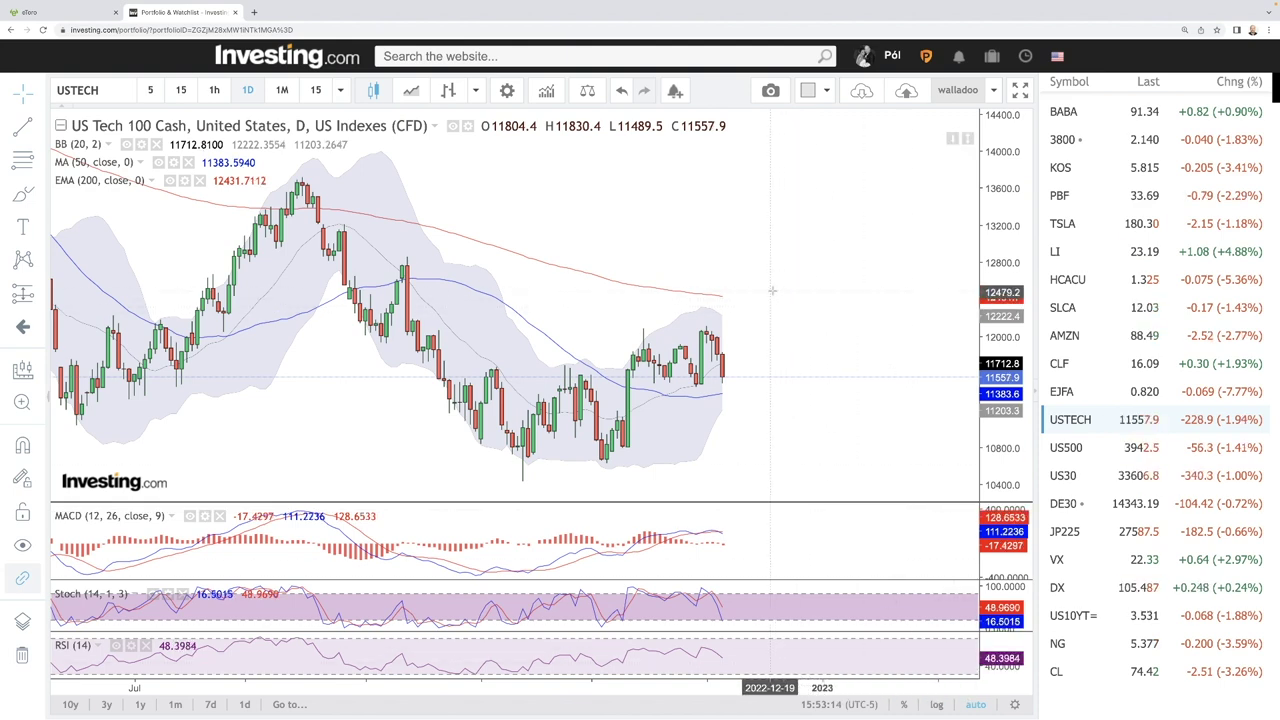
scroll(775, 286, down, 5)
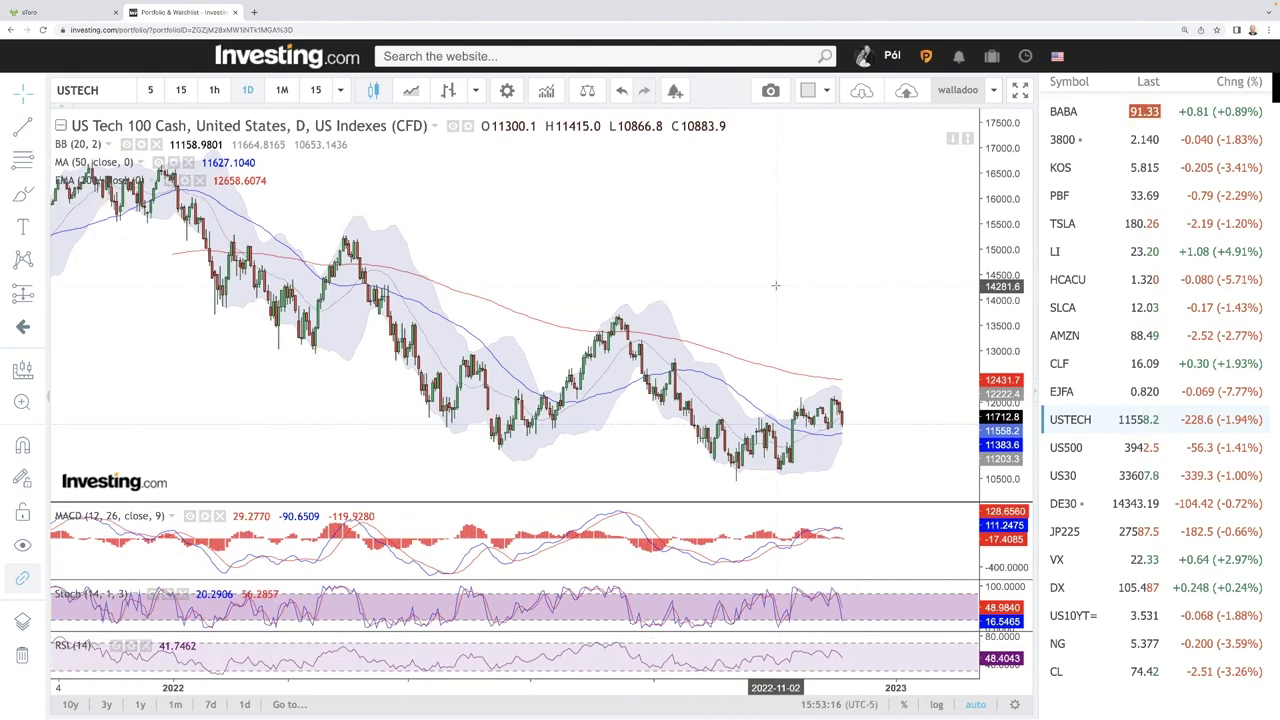
- Brush a freehand zigzag along USTECH's 2022 rallies and declines, ending with a projected drop to about 10500 past the latest candle
click(21, 195)
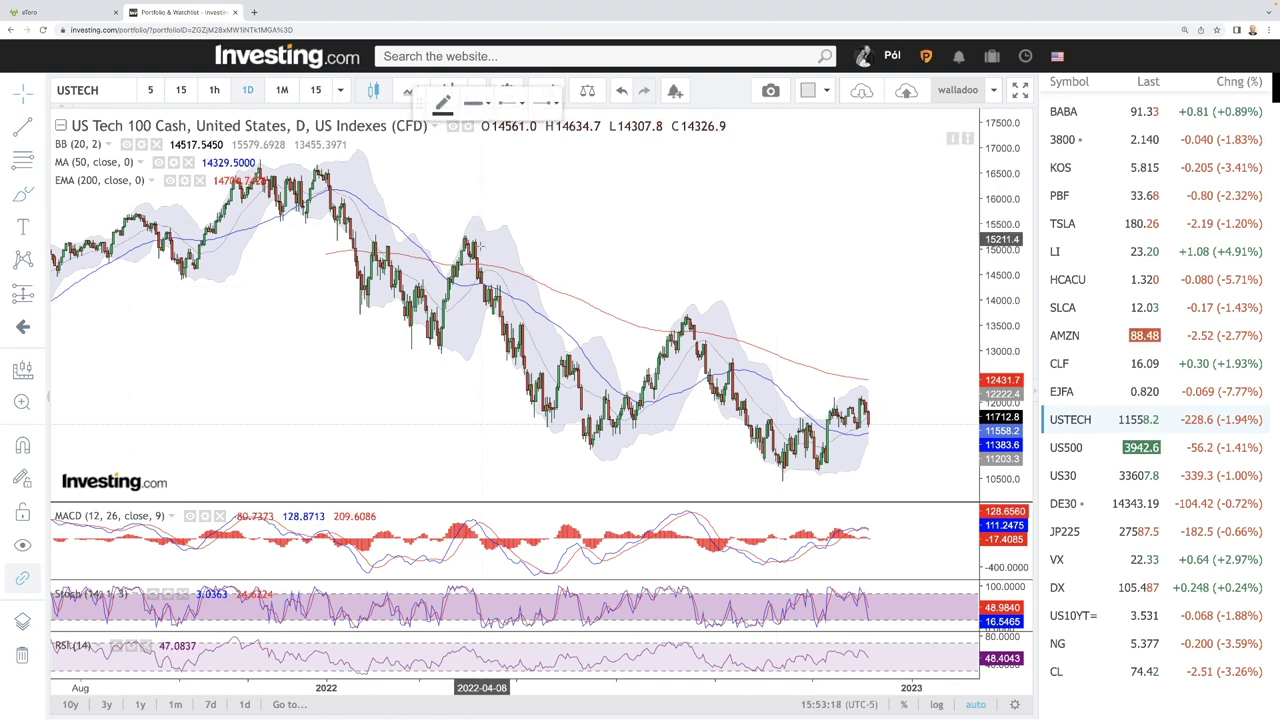
drag(437, 344, 447, 255)
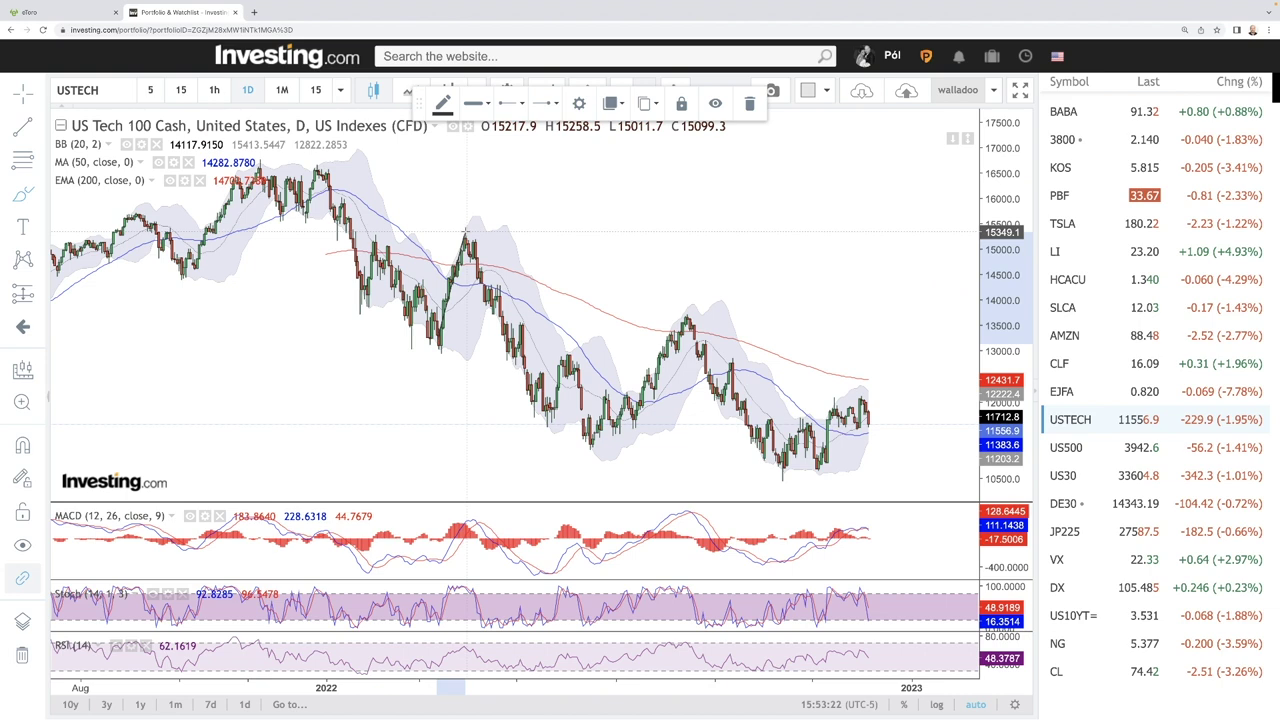
mouse_move(465, 232)
mouse_down()
mouse_move(568, 418)
mouse_move(598, 425)
mouse_move(660, 350)
mouse_move(705, 370)
mouse_move(770, 460)
mouse_move(805, 455)
mouse_move(867, 393)
mouse_move(906, 481)
mouse_up()
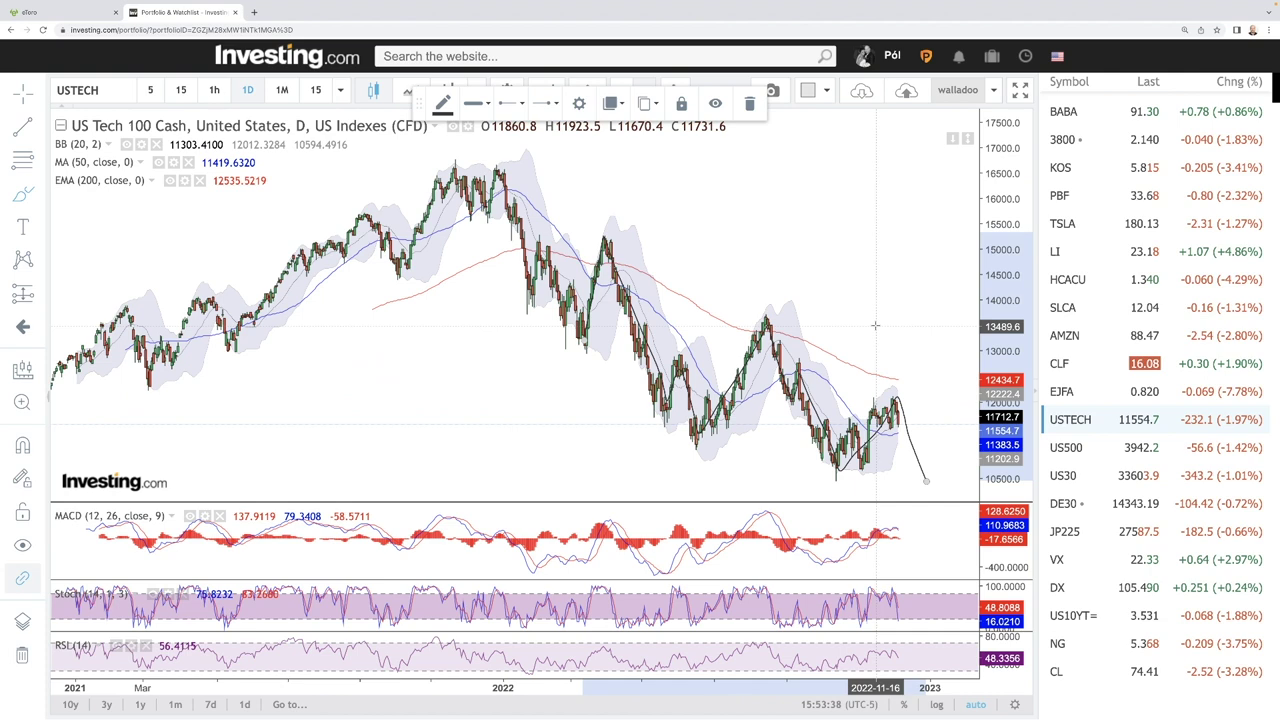
scroll(875, 325, up, 1)
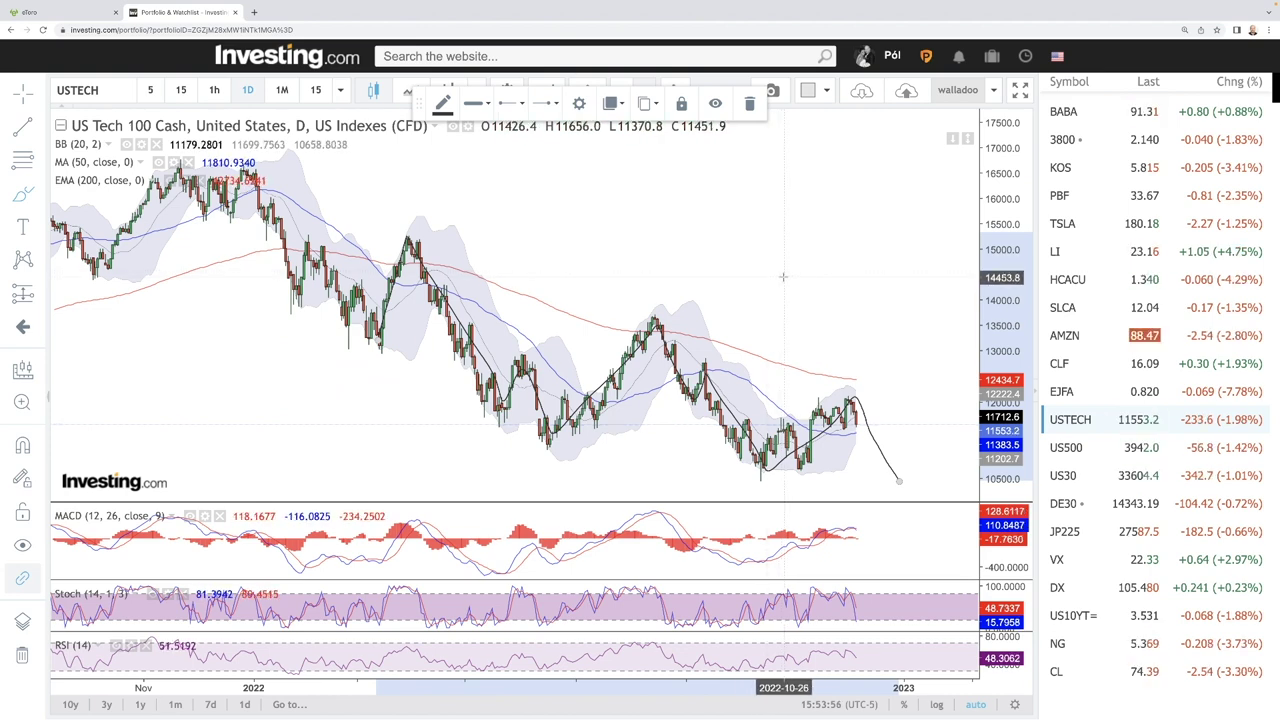
scroll(875, 396, up, 1)
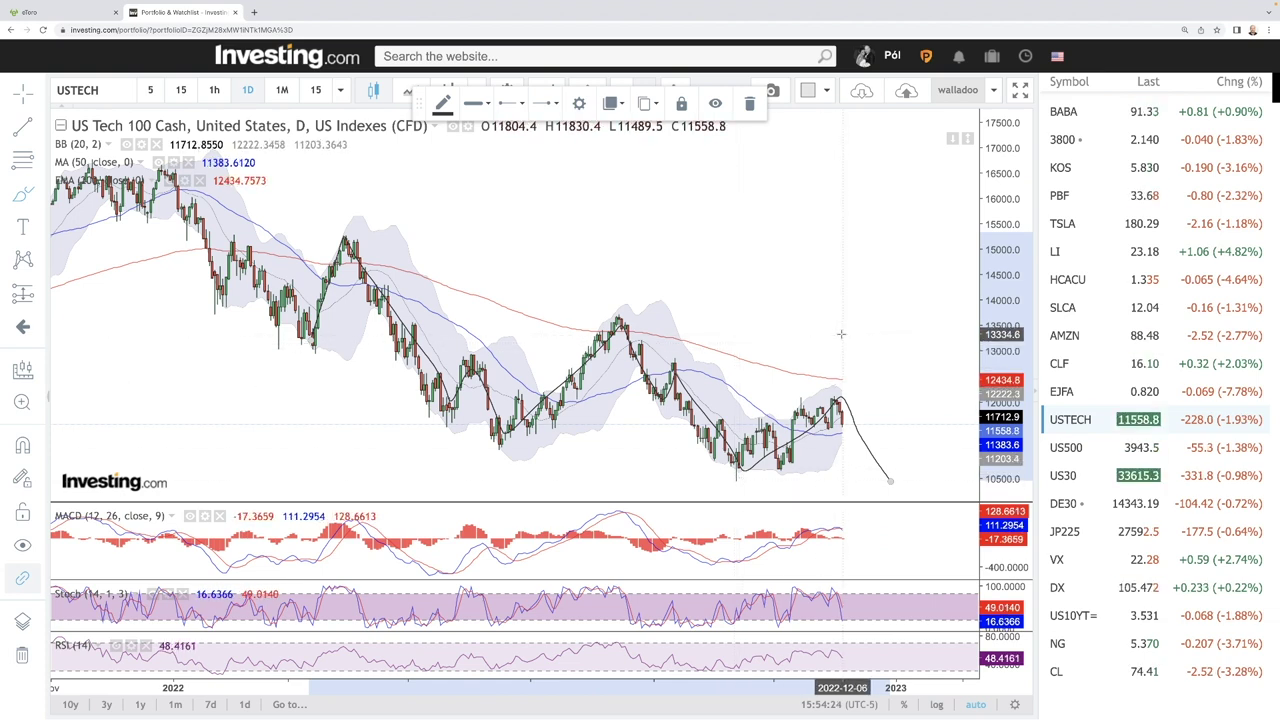
- Open the US500 chart and sketch a rising channel around the October–December rally, with a swing path inside rebounding to about 4250
click(1068, 448)
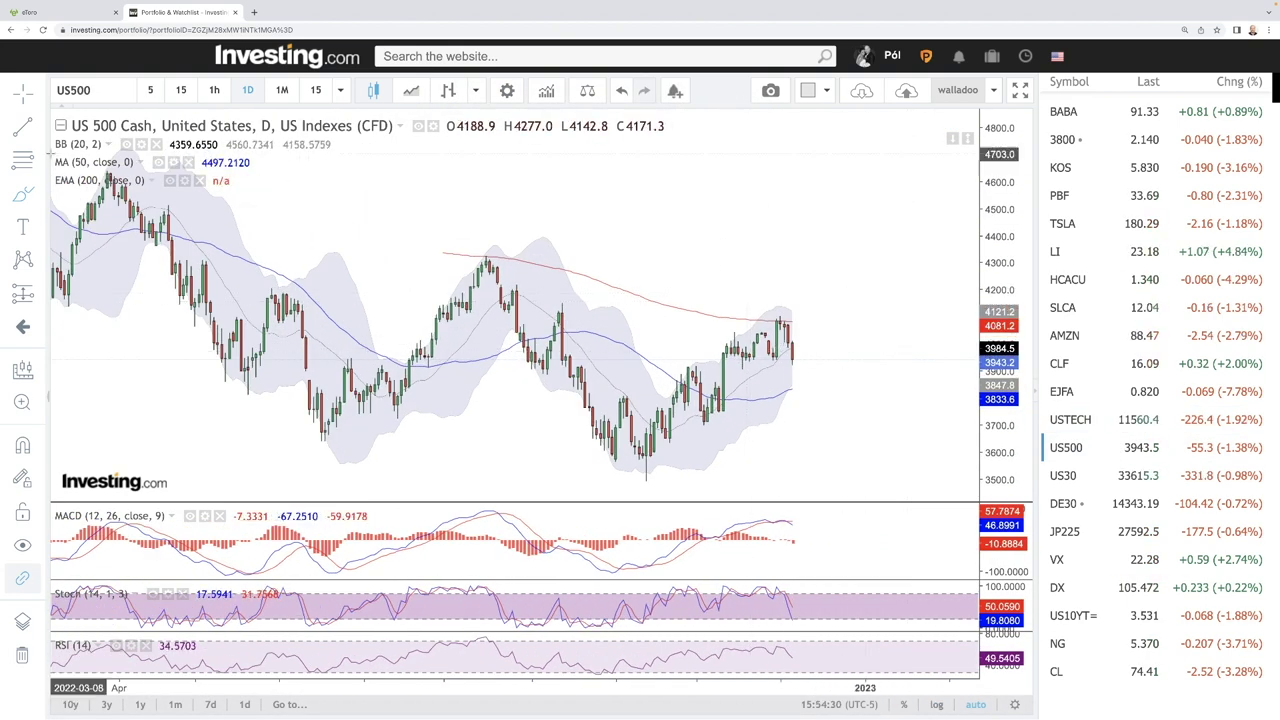
mouse_move(778, 317)
mouse_down()
mouse_move(590, 435)
mouse_move(685, 432)
mouse_move(829, 341)
mouse_up()
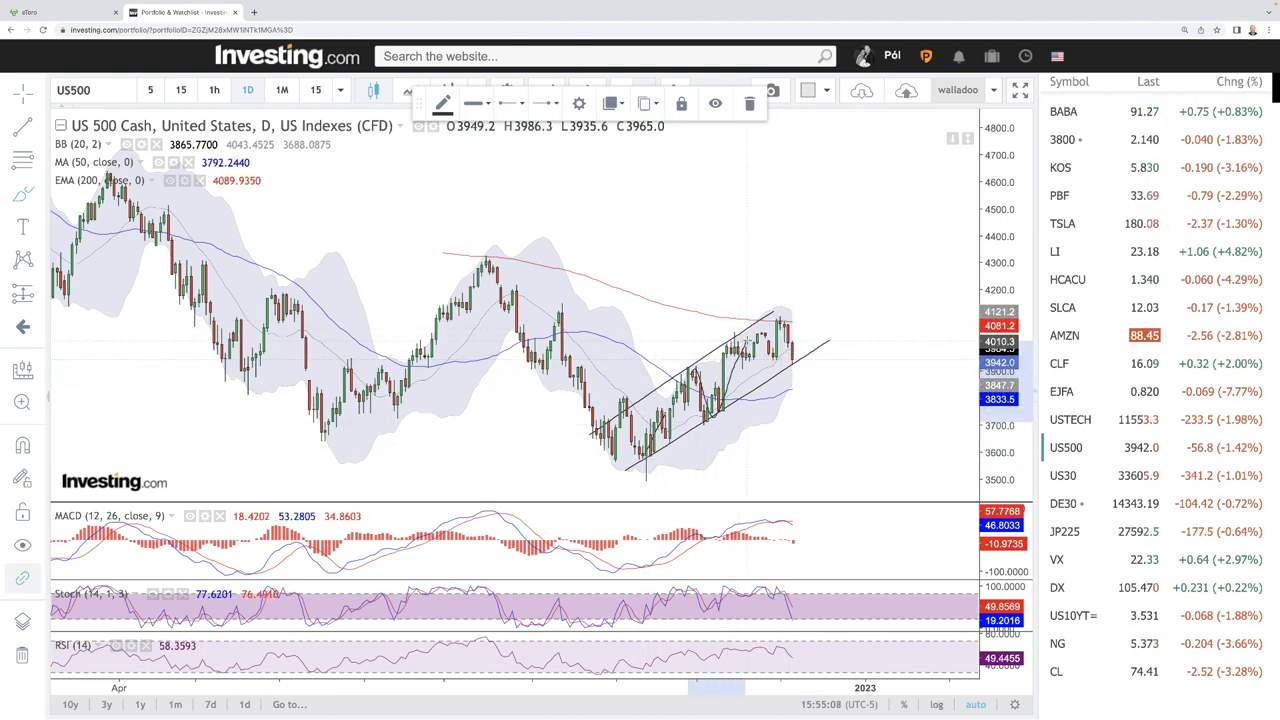
click(797, 350)
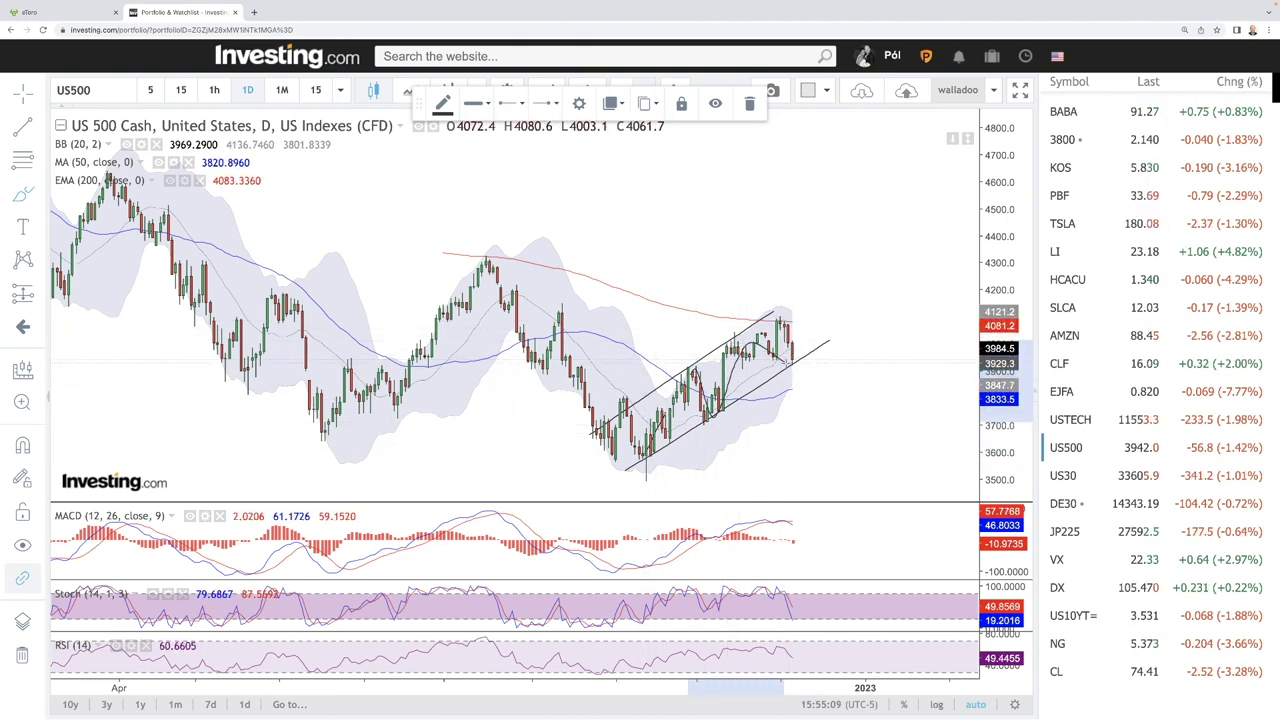
click(846, 276)
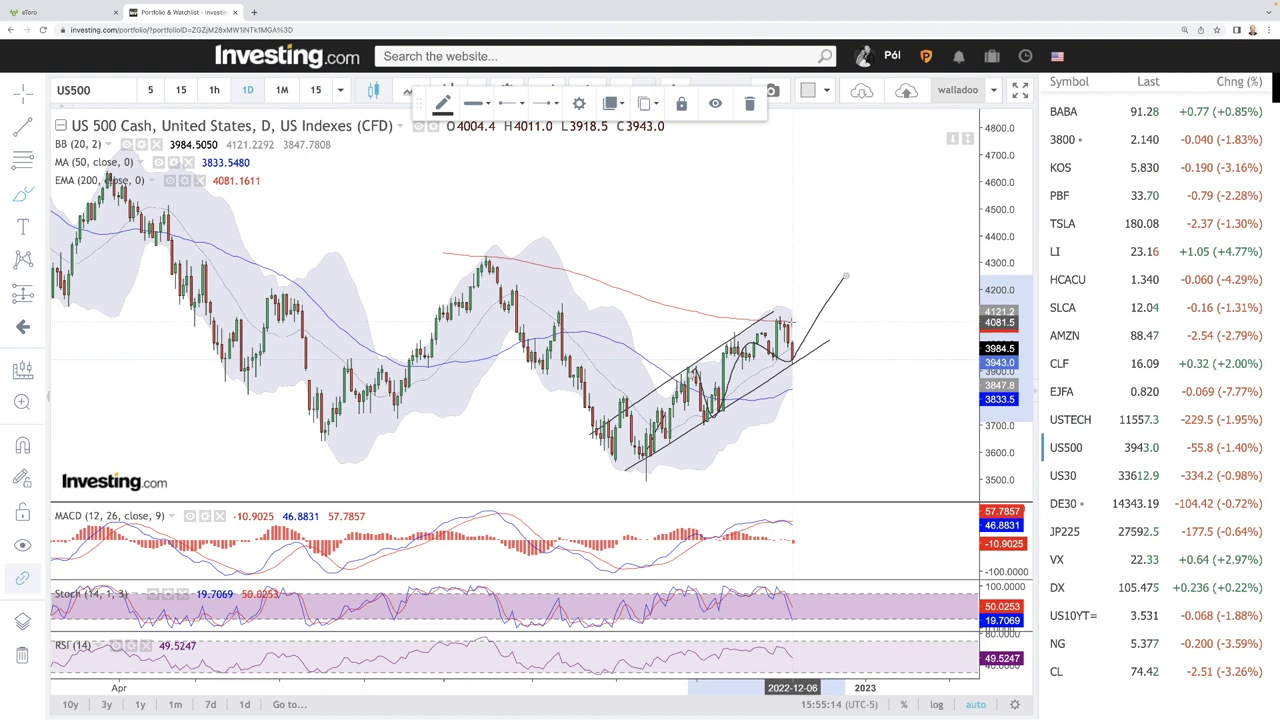
- Sketch a nearly flat forward extension of US500's 200-period EMA and circle the August 2022 peak
click(865, 318)
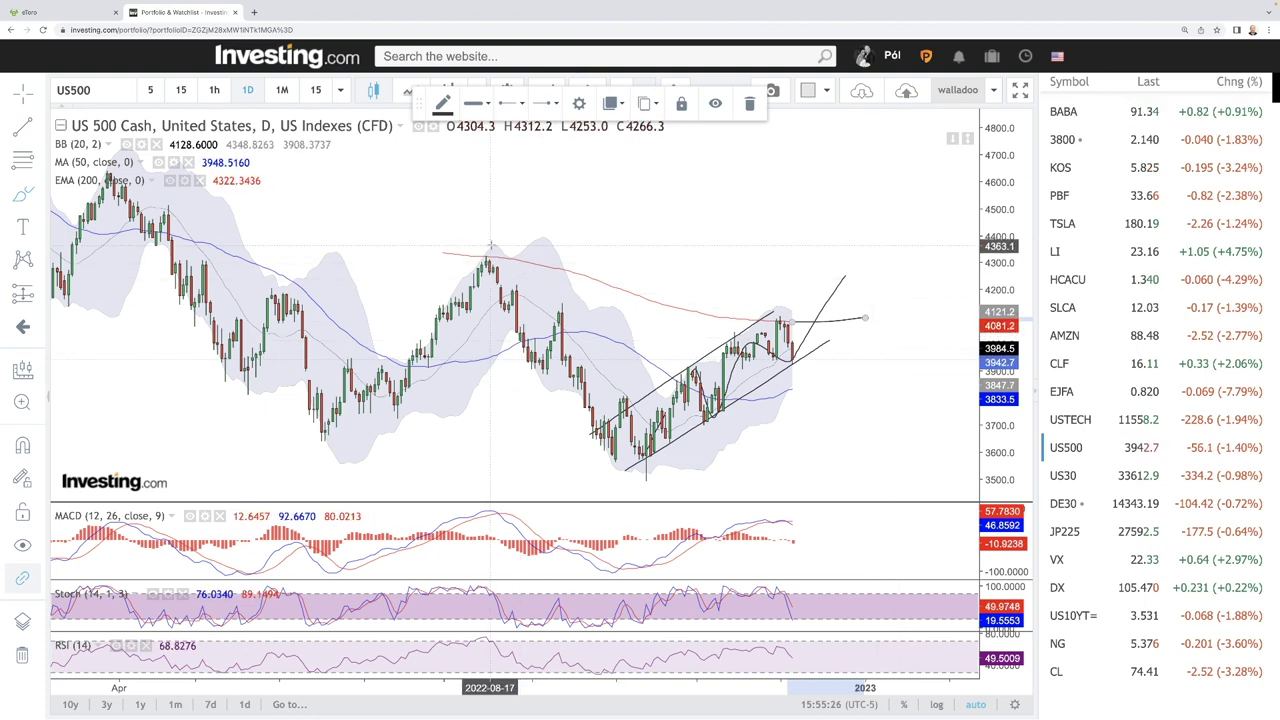
drag(509, 263, 480, 250)
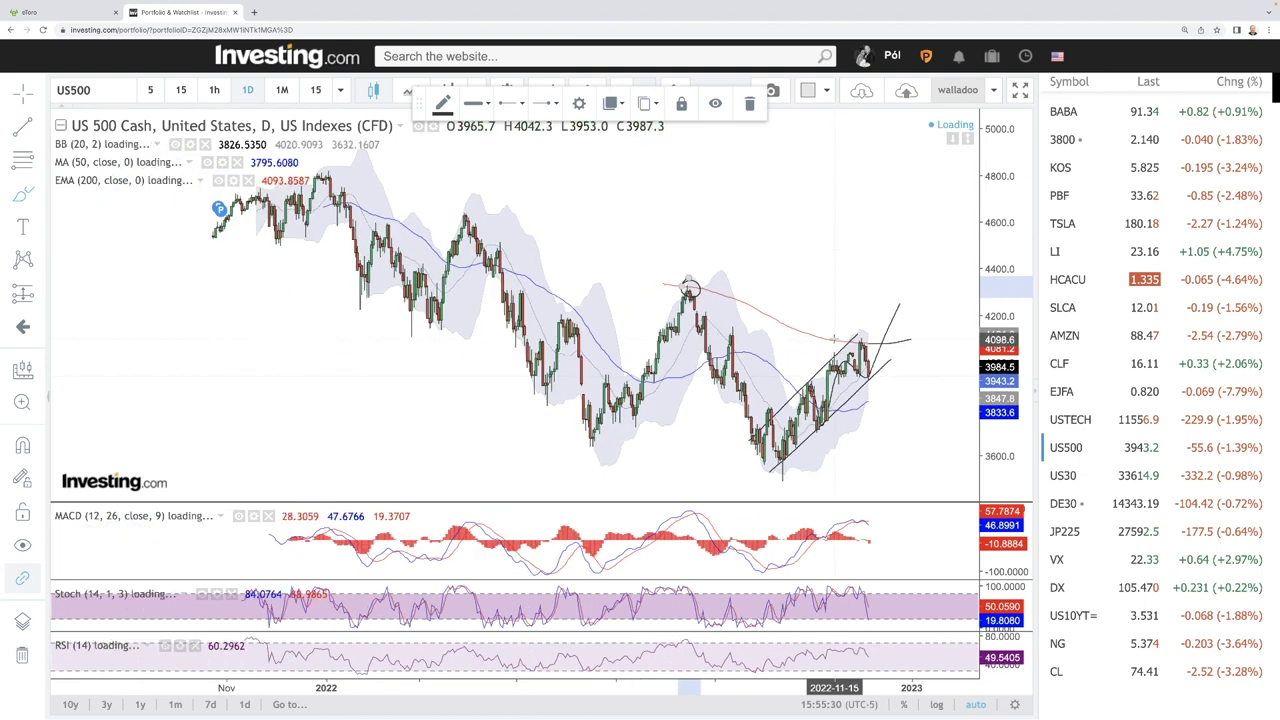
scroll(826, 340, down, 2)
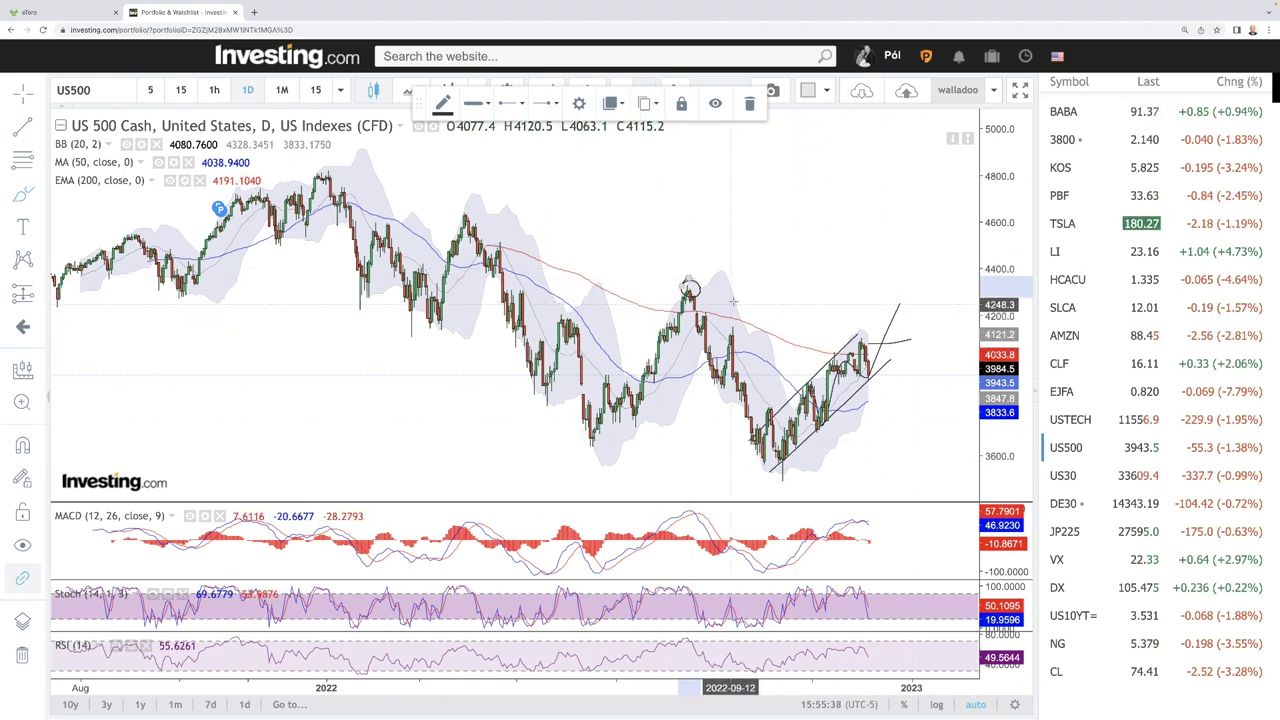
scroll(818, 300, up, 2)
scroll(818, 373, up, 2)
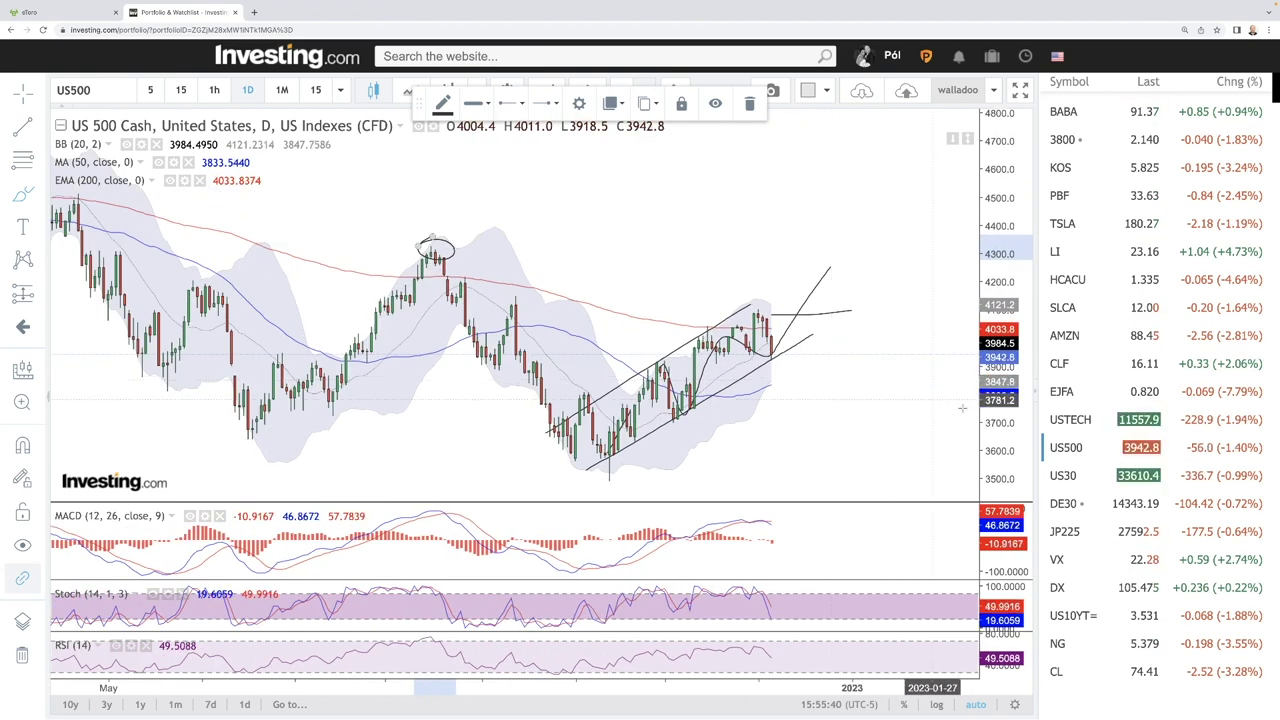
- Open the US30 chart, examine the daily and one-hour price action, and return it to the daily interval
click(1063, 476)
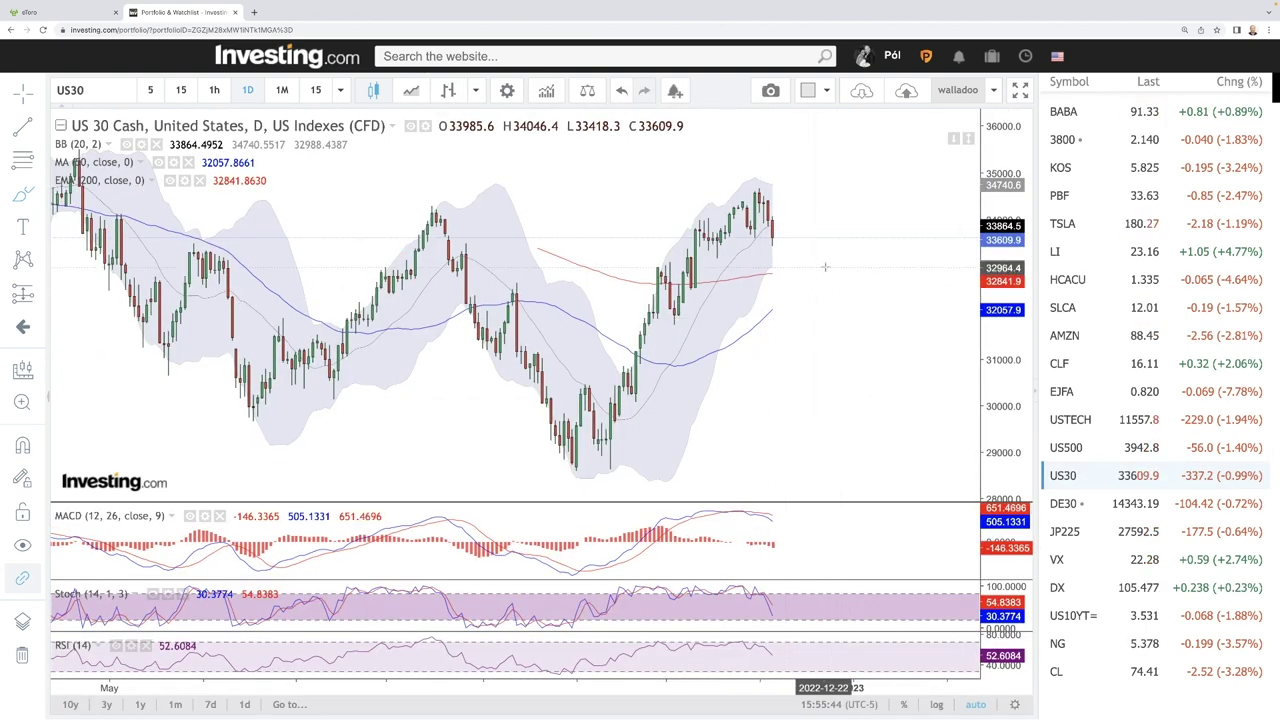
scroll(823, 268, up, 2)
scroll(723, 197, down, 2)
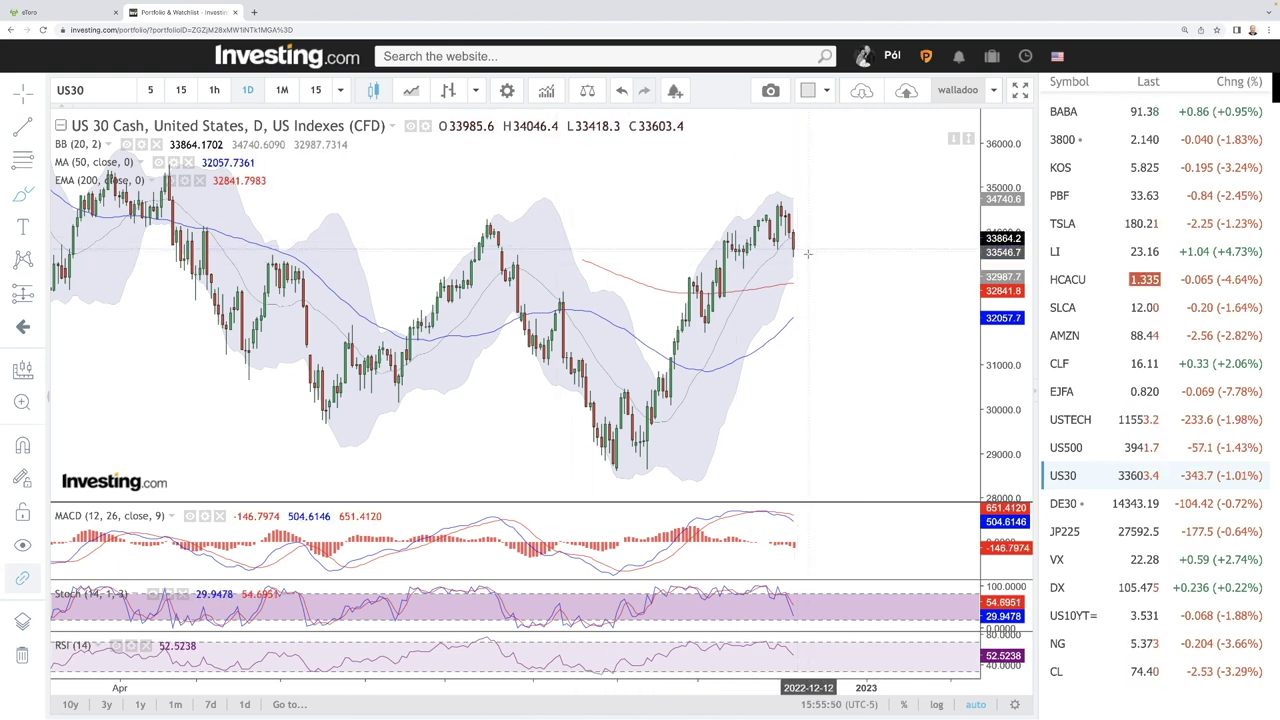
click(222, 95)
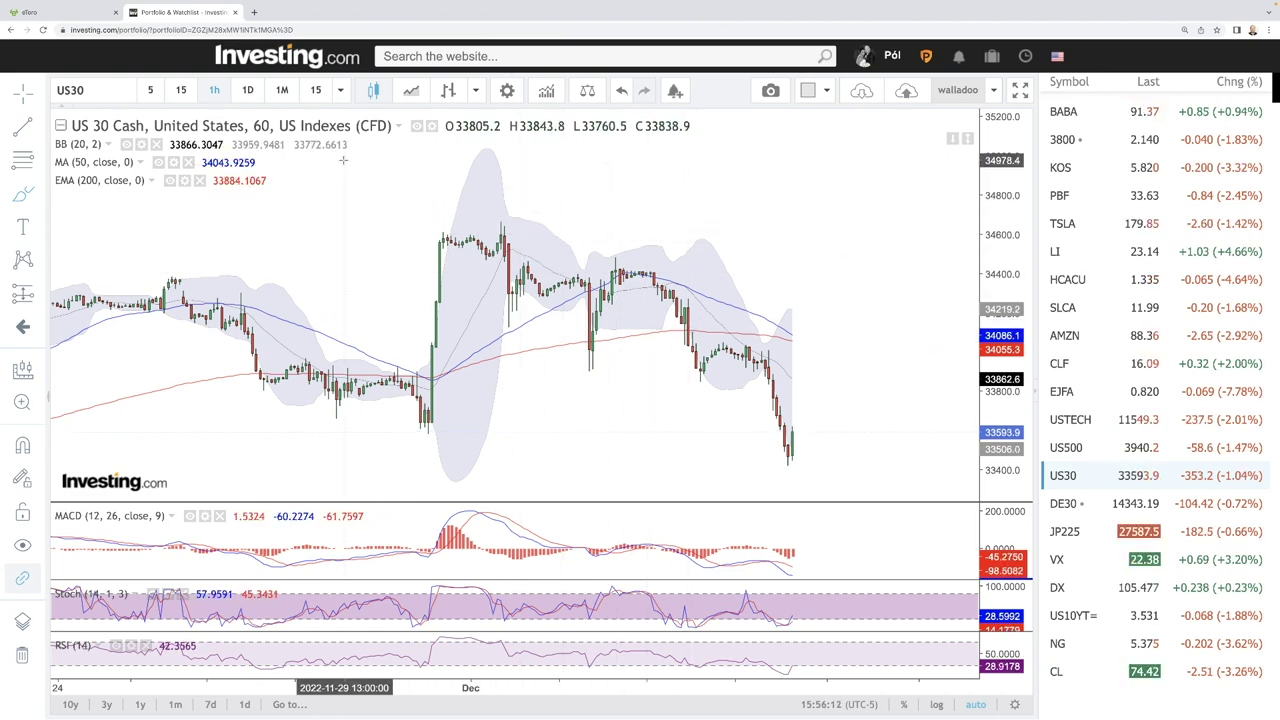
click(247, 90)
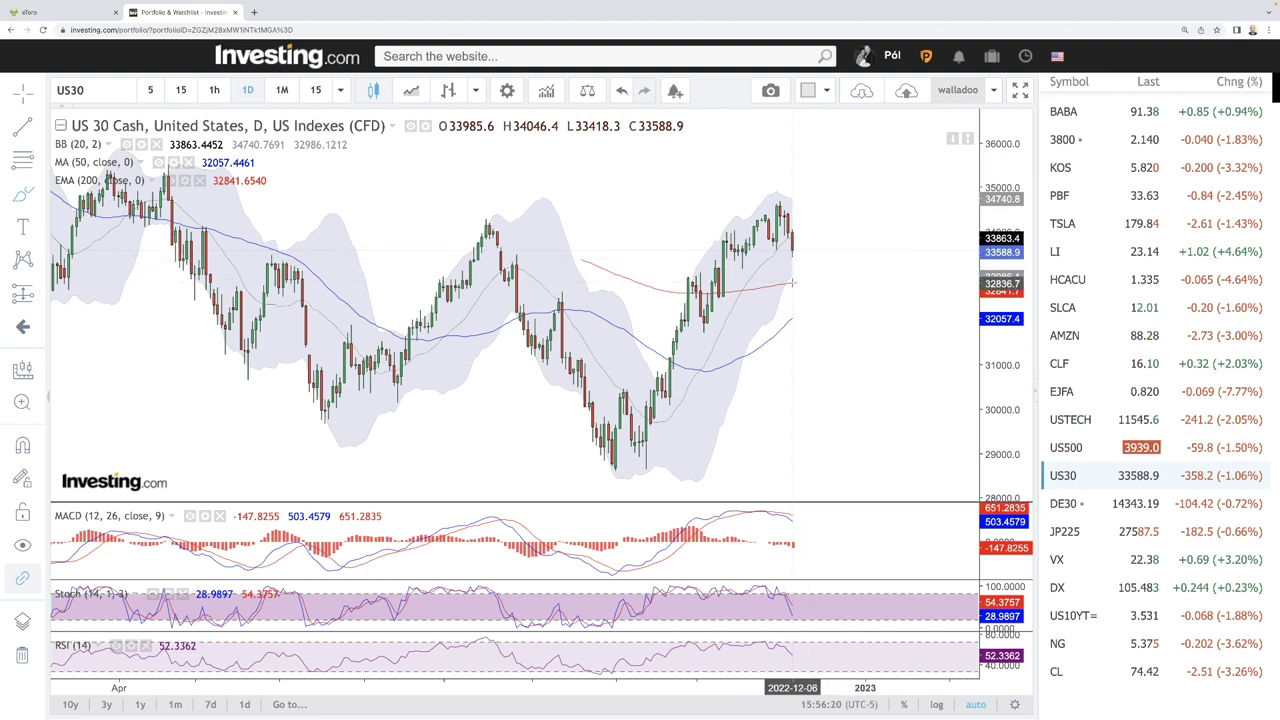
- Extend US30's 200-period EMA and 50-period MA upward freehand, and sketch two dip-and-rebound price paths from the latest candle
drag(792, 284, 838, 272)
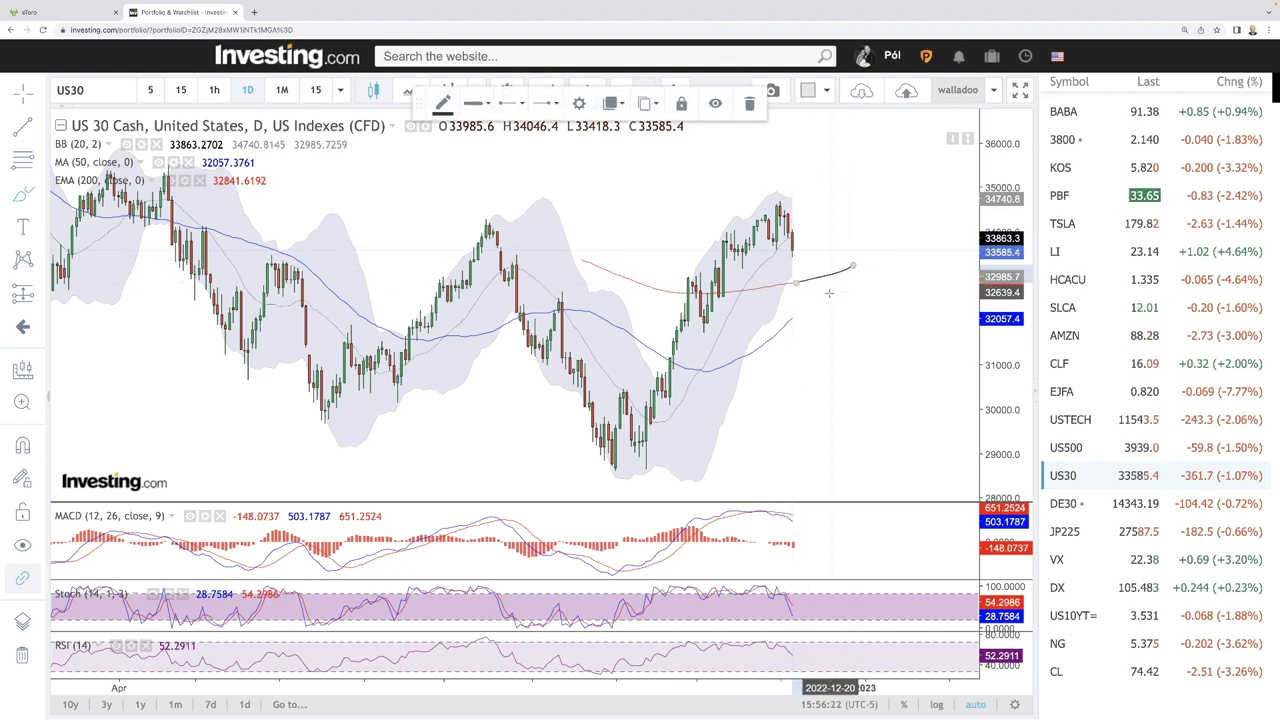
drag(790, 316, 838, 289)
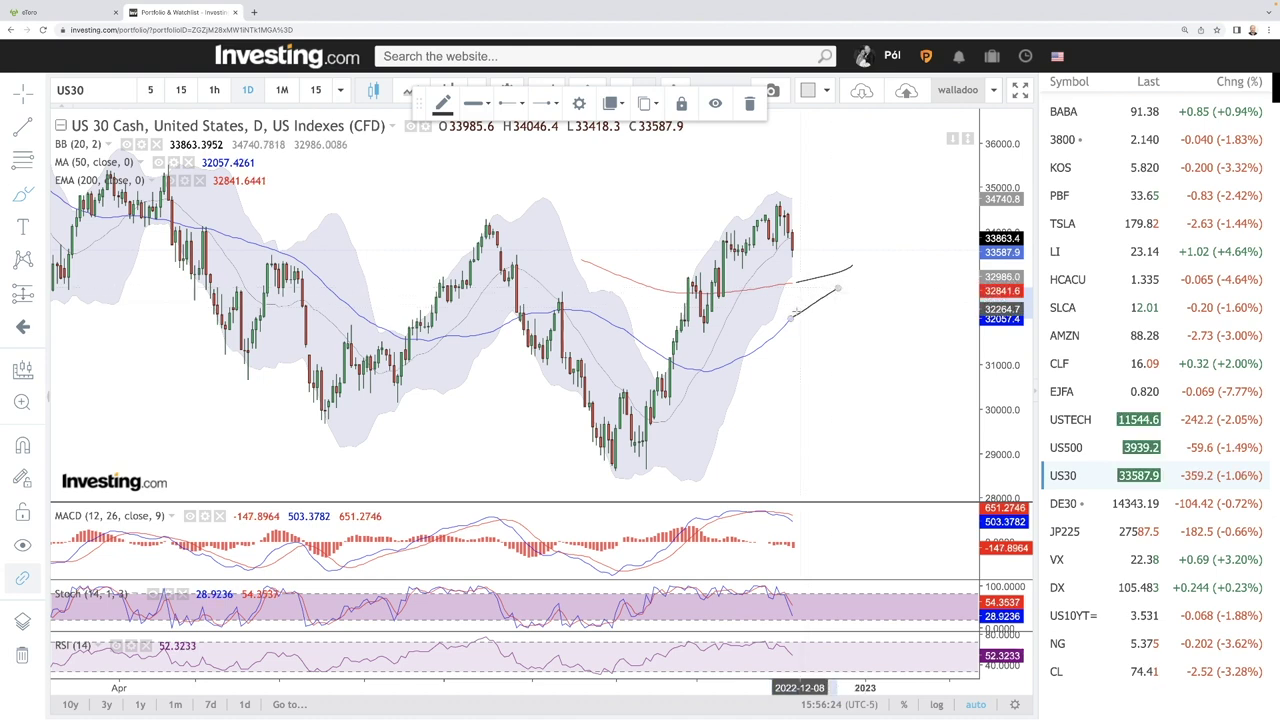
drag(791, 250, 864, 200)
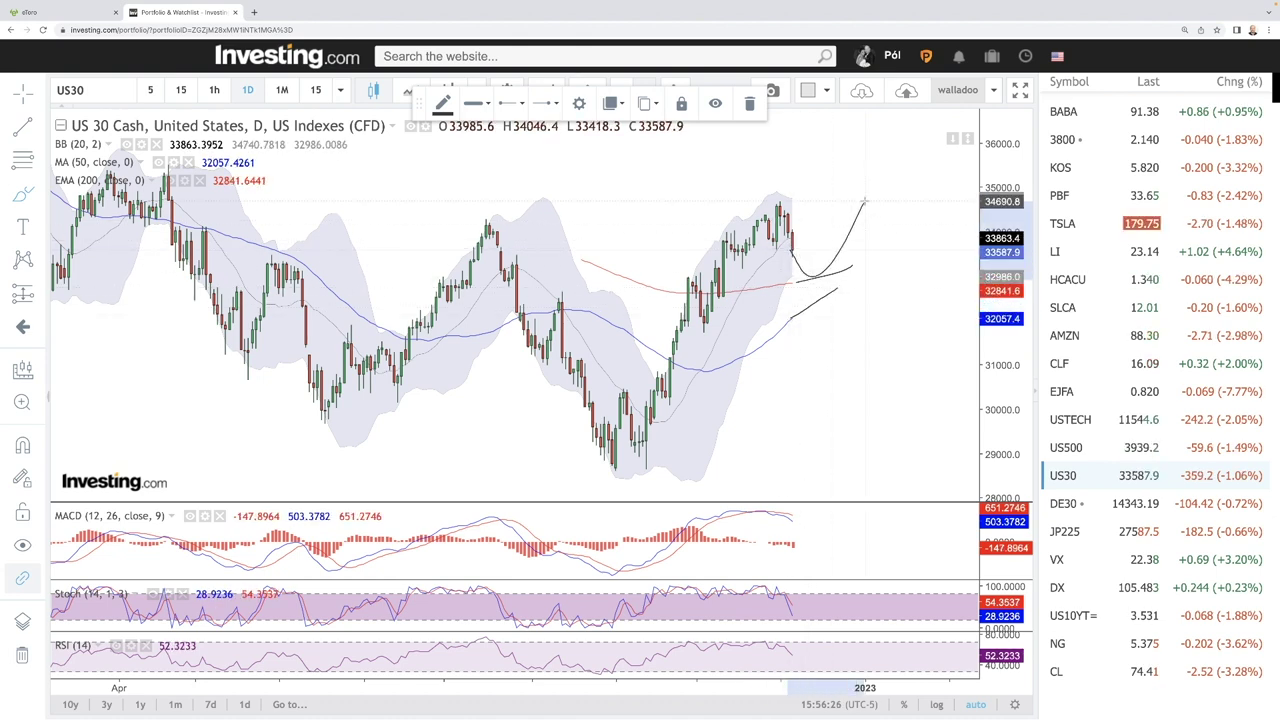
mouse_move(793, 257)
mouse_down()
mouse_move(830, 290)
mouse_move(881, 215)
mouse_up()
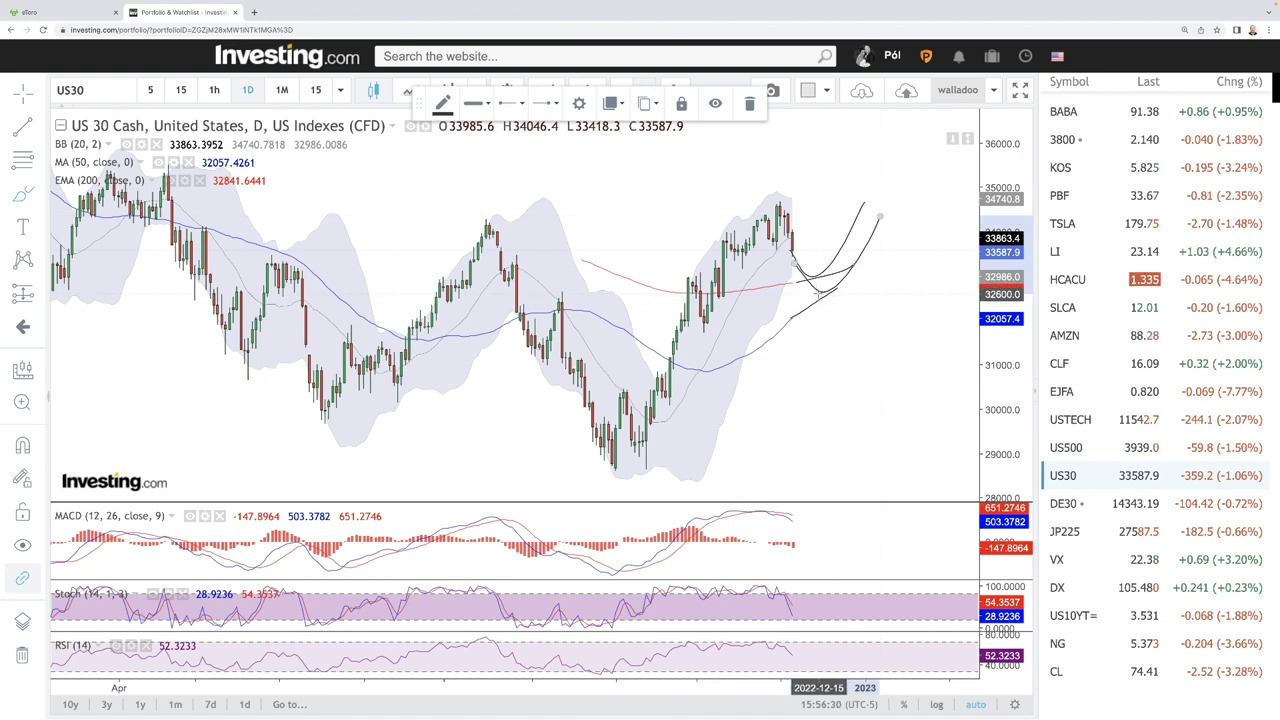
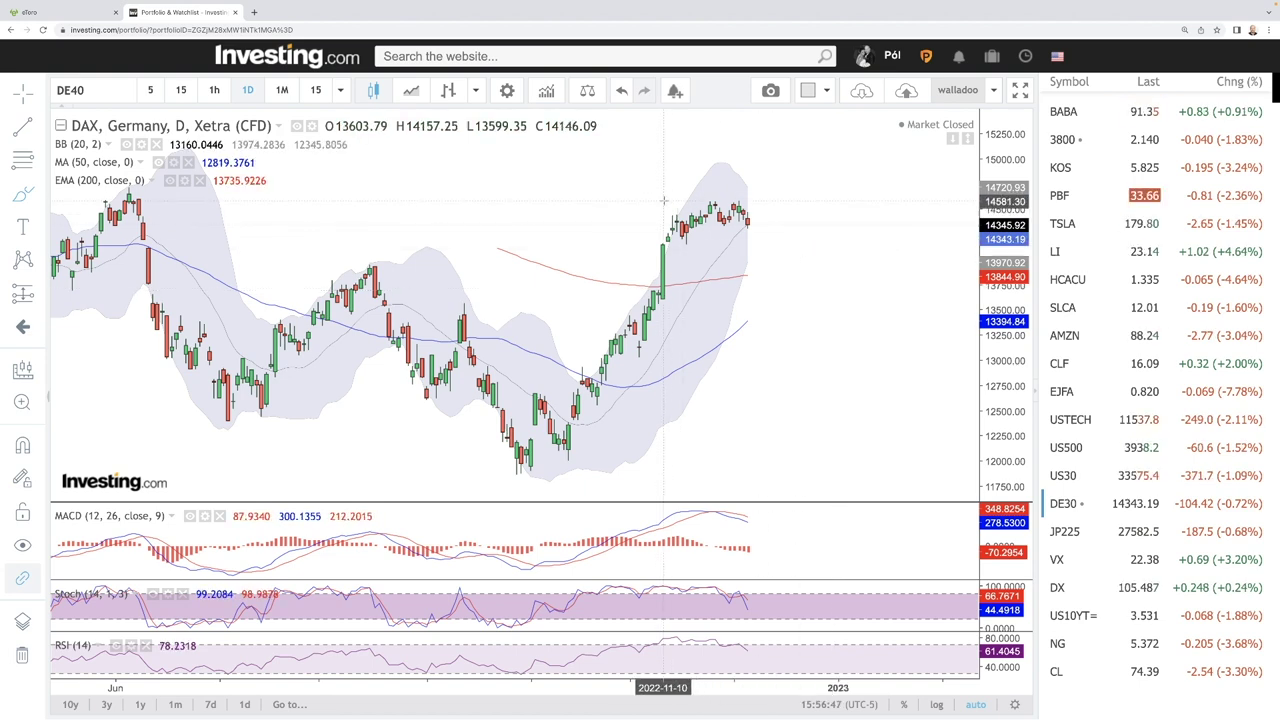
- Mark the DAX consolidation with horizontal lines near 14600 and 14300, trace the swings between them, and circle the August peak
drag(665, 200, 766, 200)
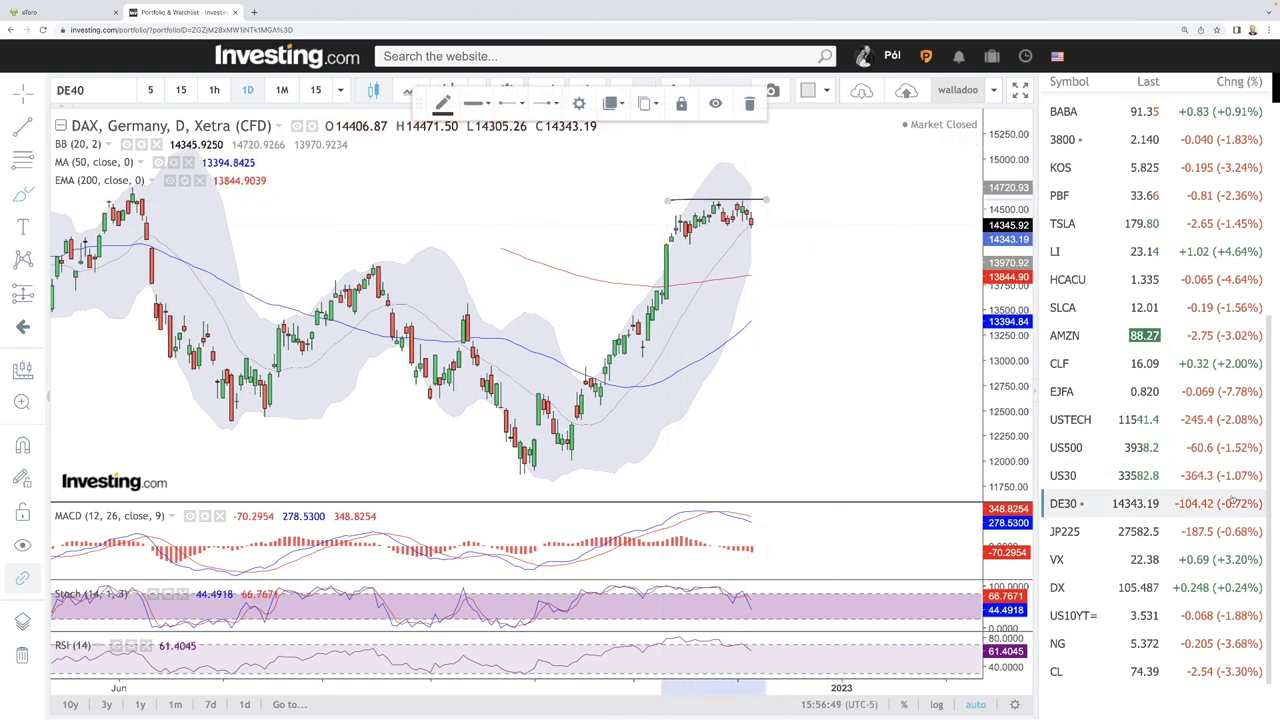
drag(668, 230, 775, 230)
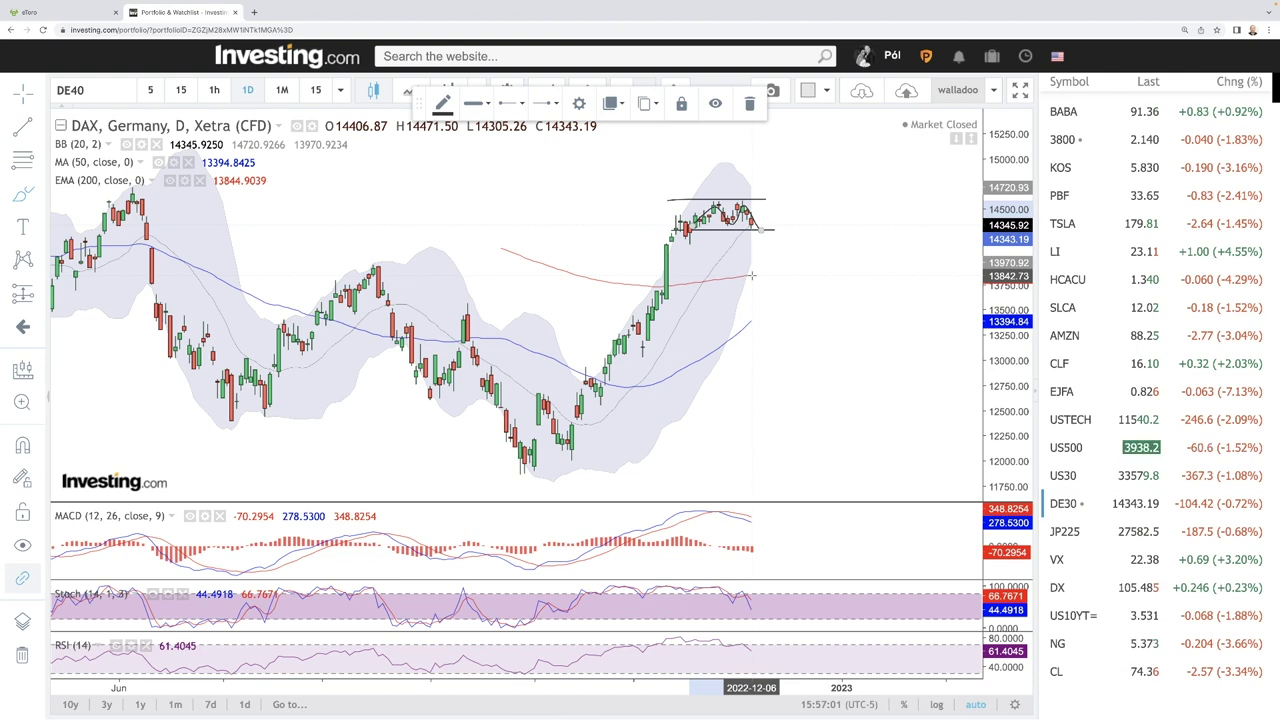
mouse_move(385, 260)
mouse_down()
mouse_move(350, 272)
mouse_move(403, 265)
mouse_up()
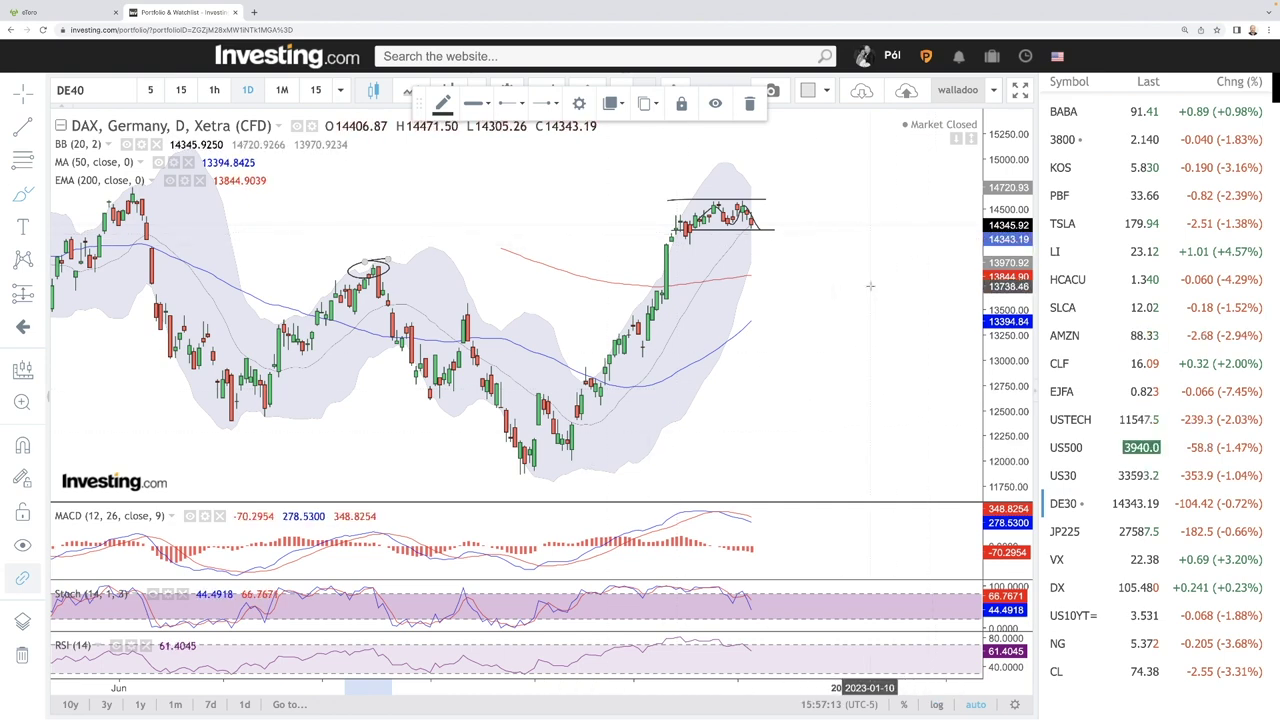
- Trace the DAX's swings freehand from the June 2022 peak through the August peak and autumn low up to the December range
scroll(870, 286, down, 2)
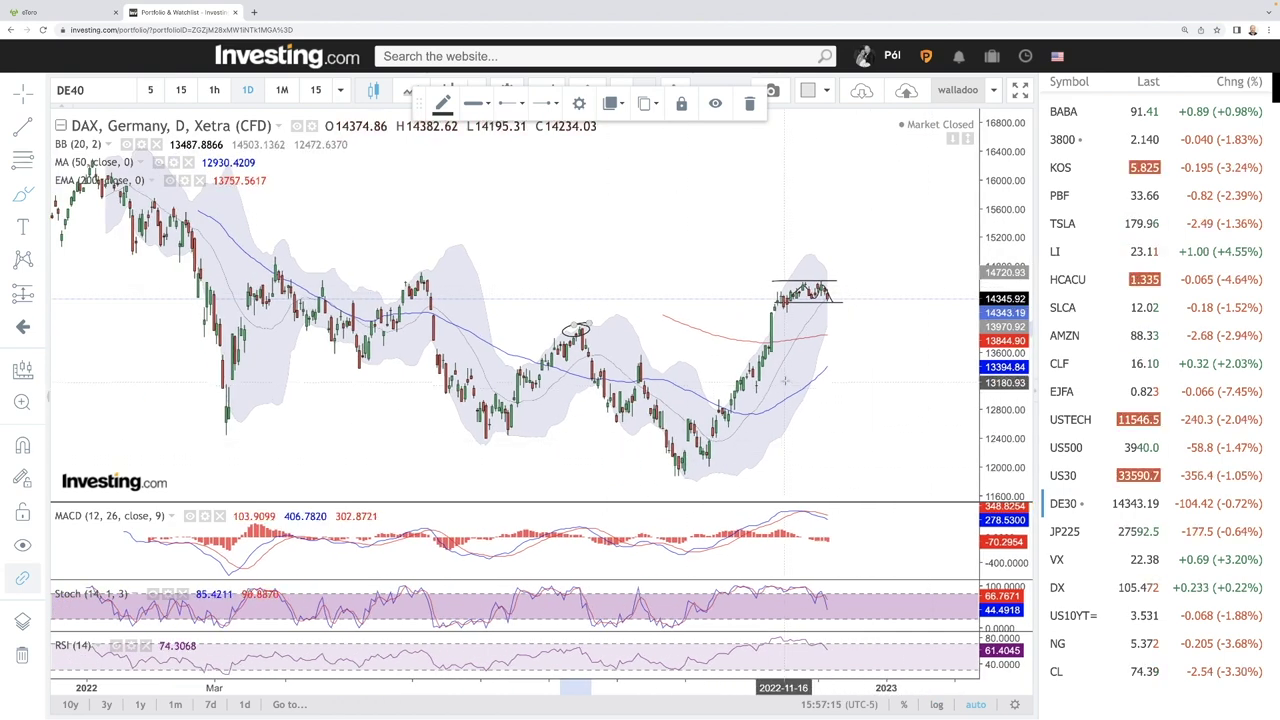
scroll(784, 383, down, 2)
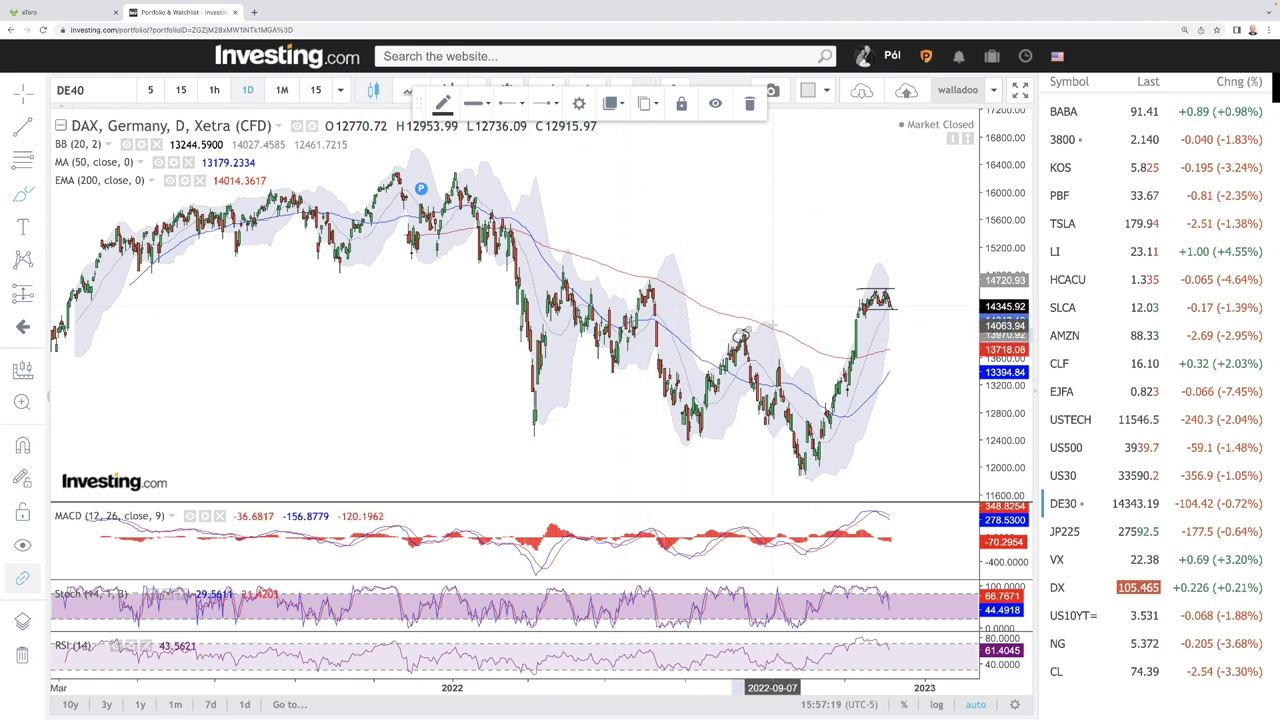
mouse_move(653, 290)
mouse_down()
mouse_move(629, 292)
mouse_move(680, 436)
mouse_move(745, 328)
mouse_move(800, 465)
mouse_move(829, 392)
mouse_up()
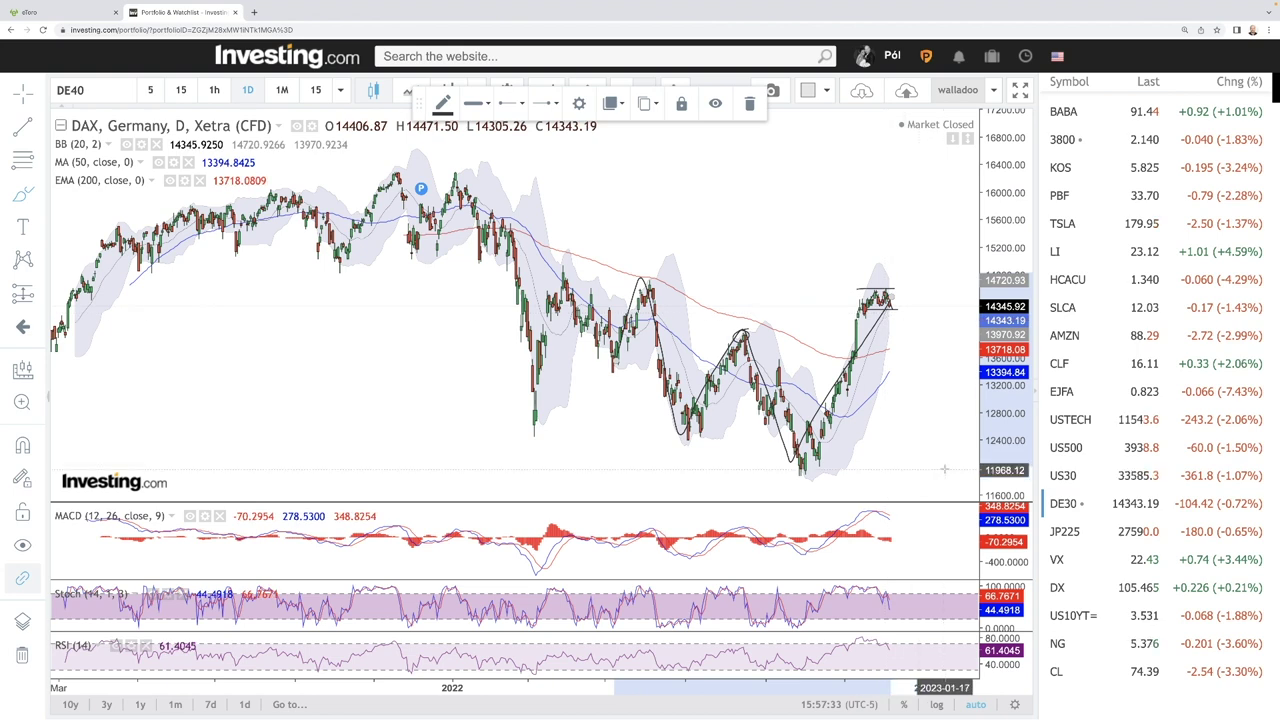
scroll(938, 415, up, 5)
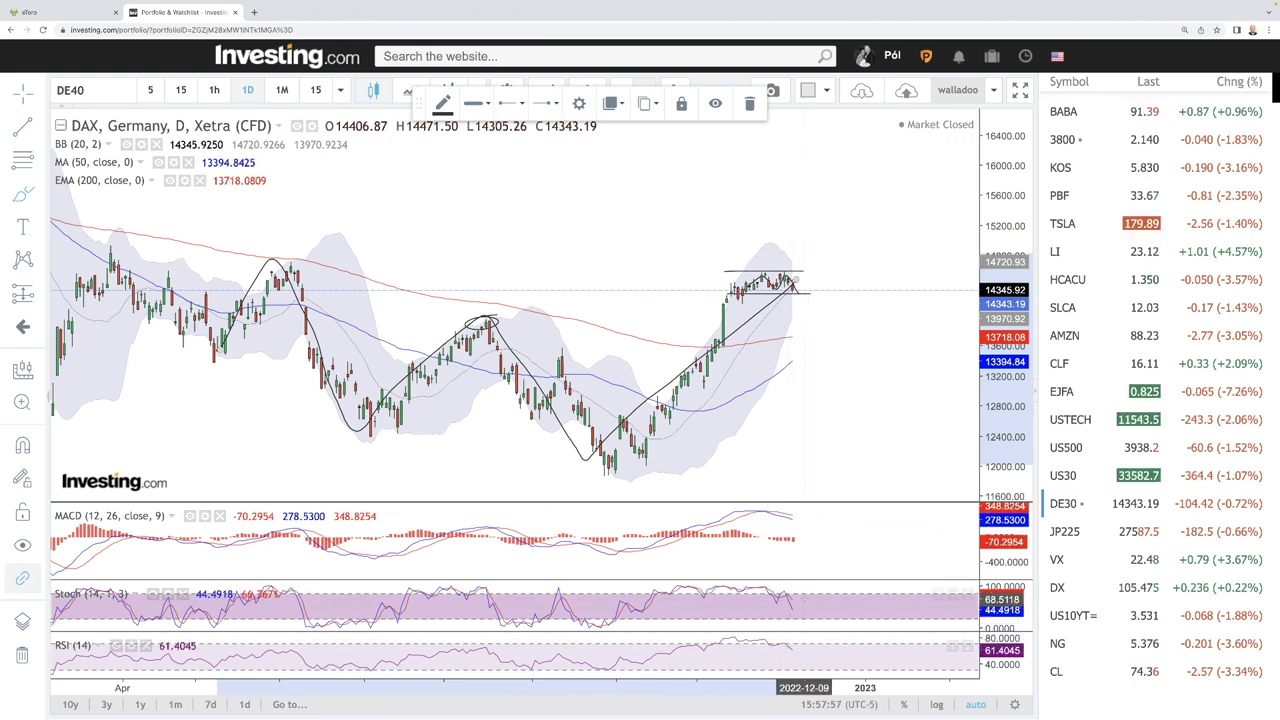
- Open the JP225 chart and sketch a dip-and-rebound path to about 28700 and an alternative drop to about 25800
click(1085, 532)
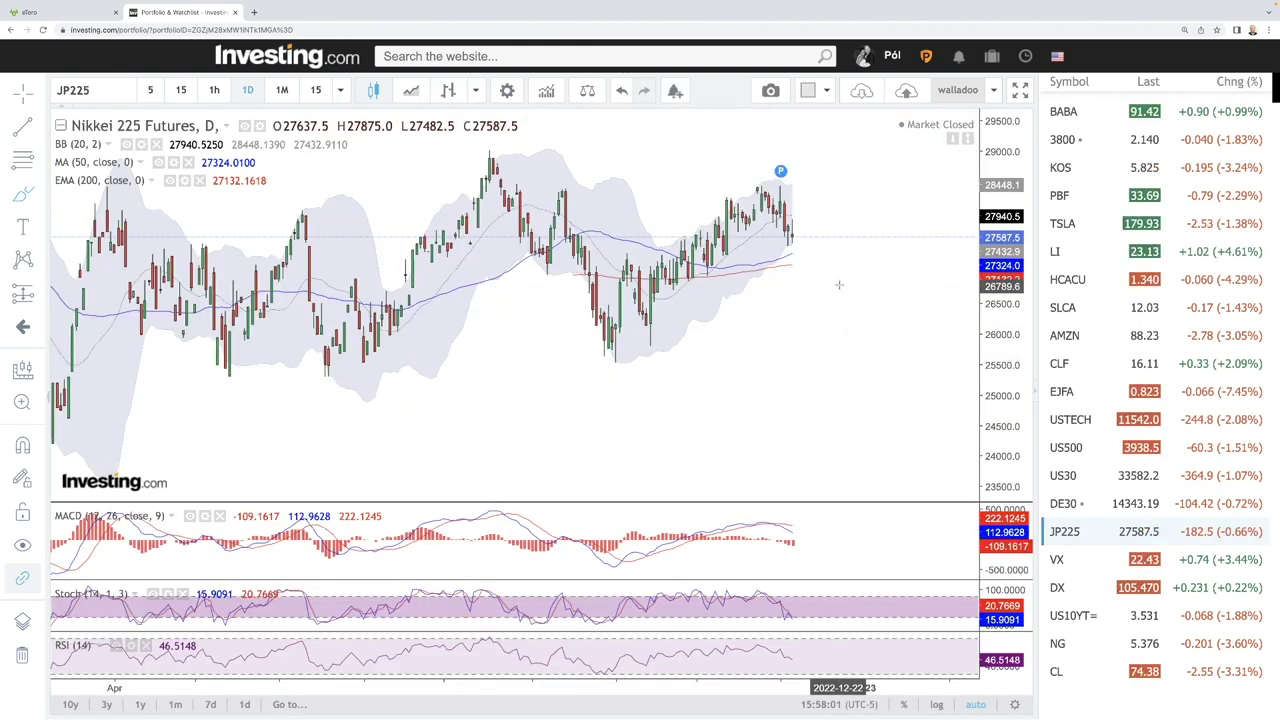
scroll(839, 285, up, 2)
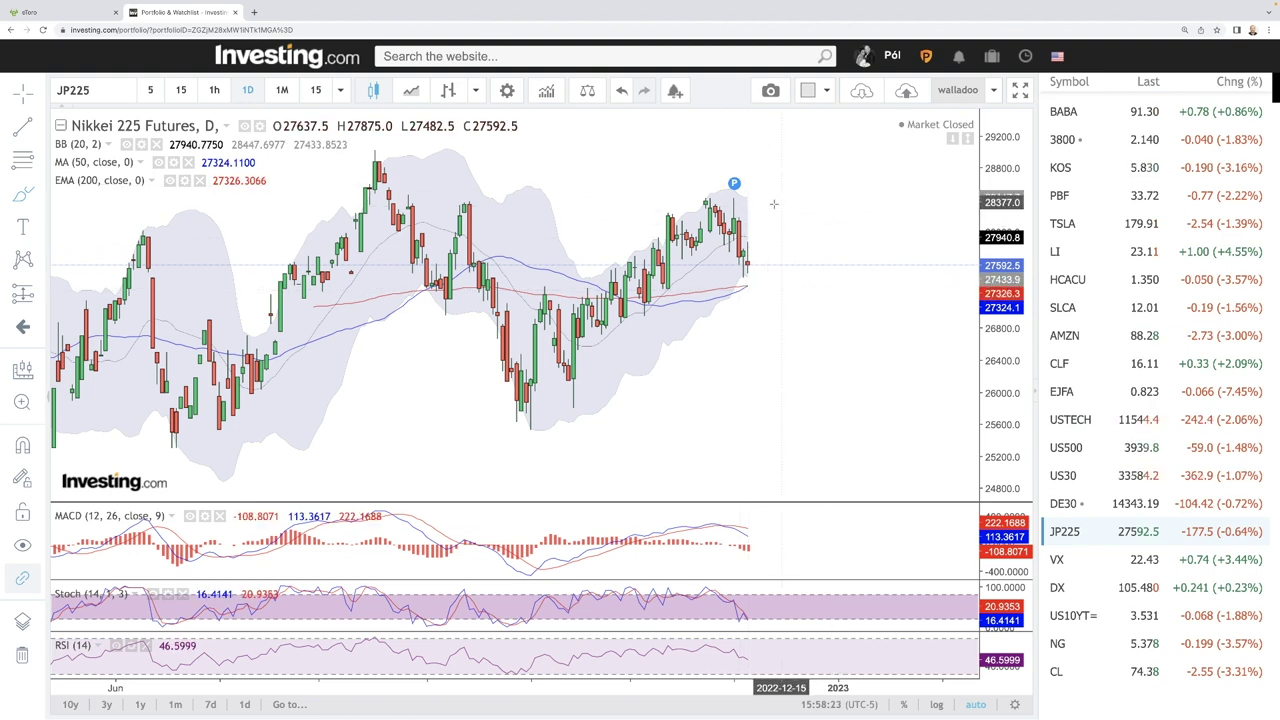
mouse_move(745, 245)
mouse_down()
mouse_move(762, 284)
mouse_move(848, 178)
mouse_up()
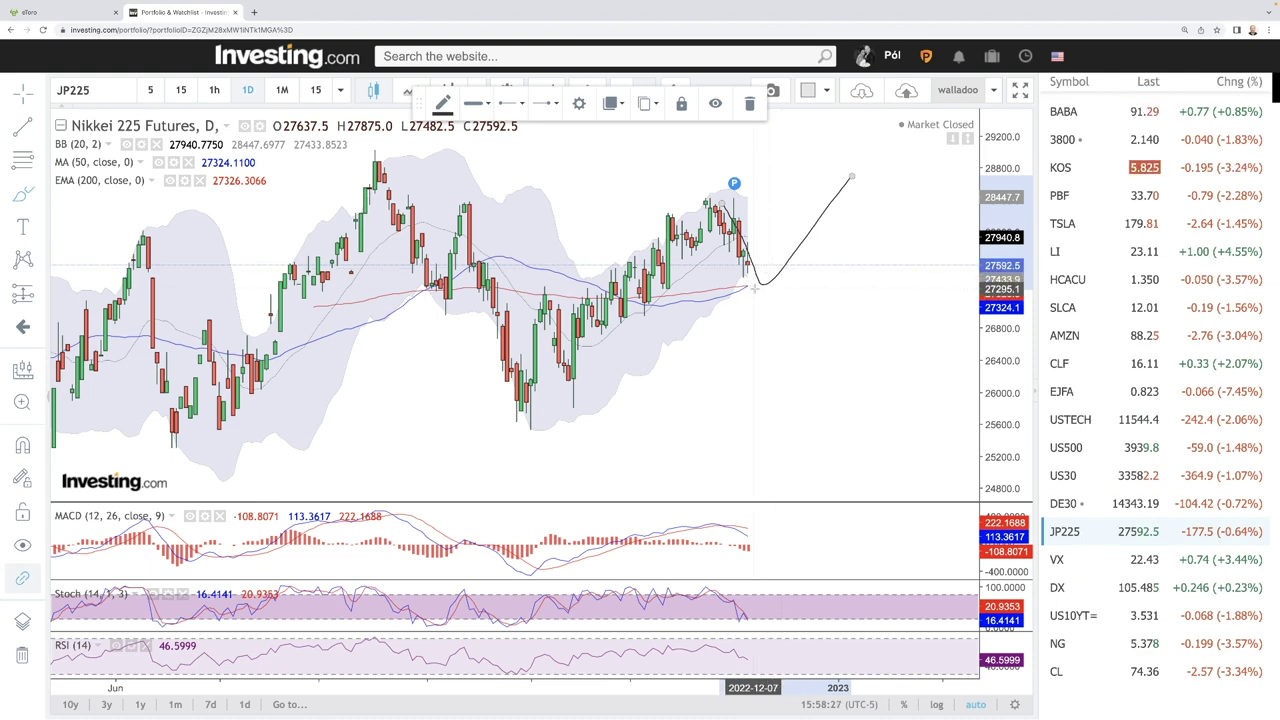
drag(756, 290, 763, 410)
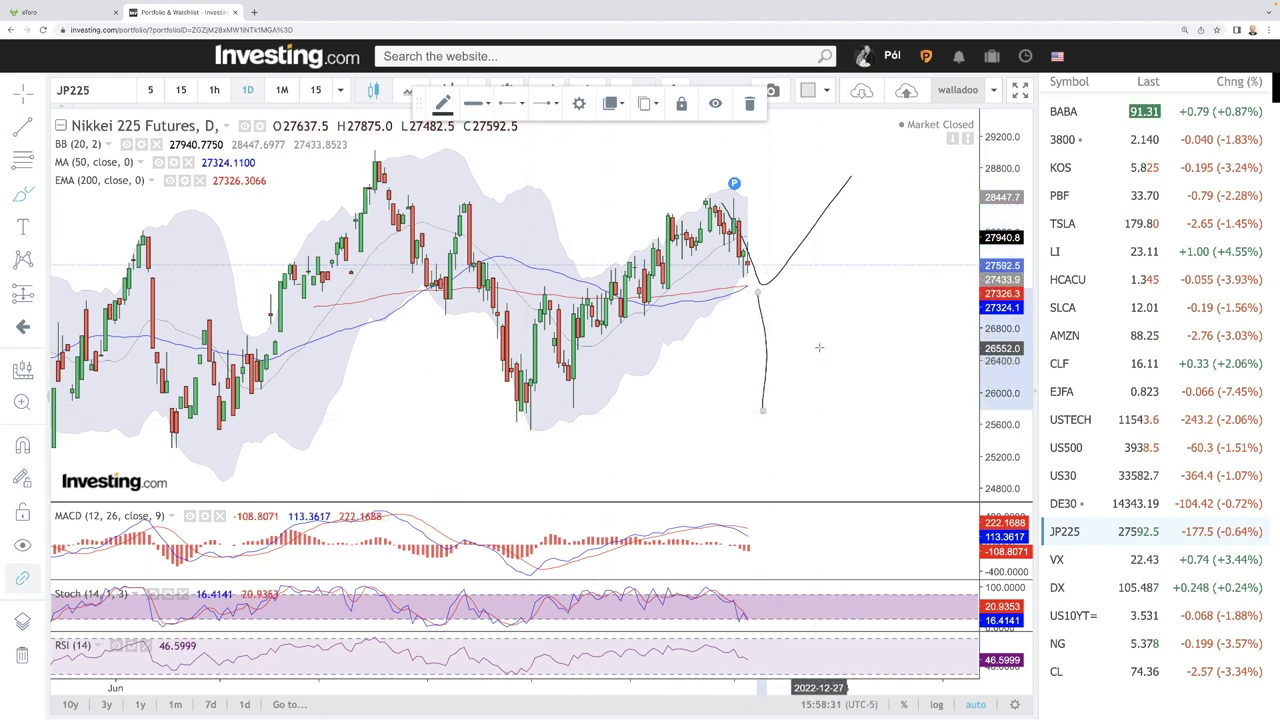
- Open the VX daily chart and sketch a falling channel around the decline from the October peak to December
key(Down)
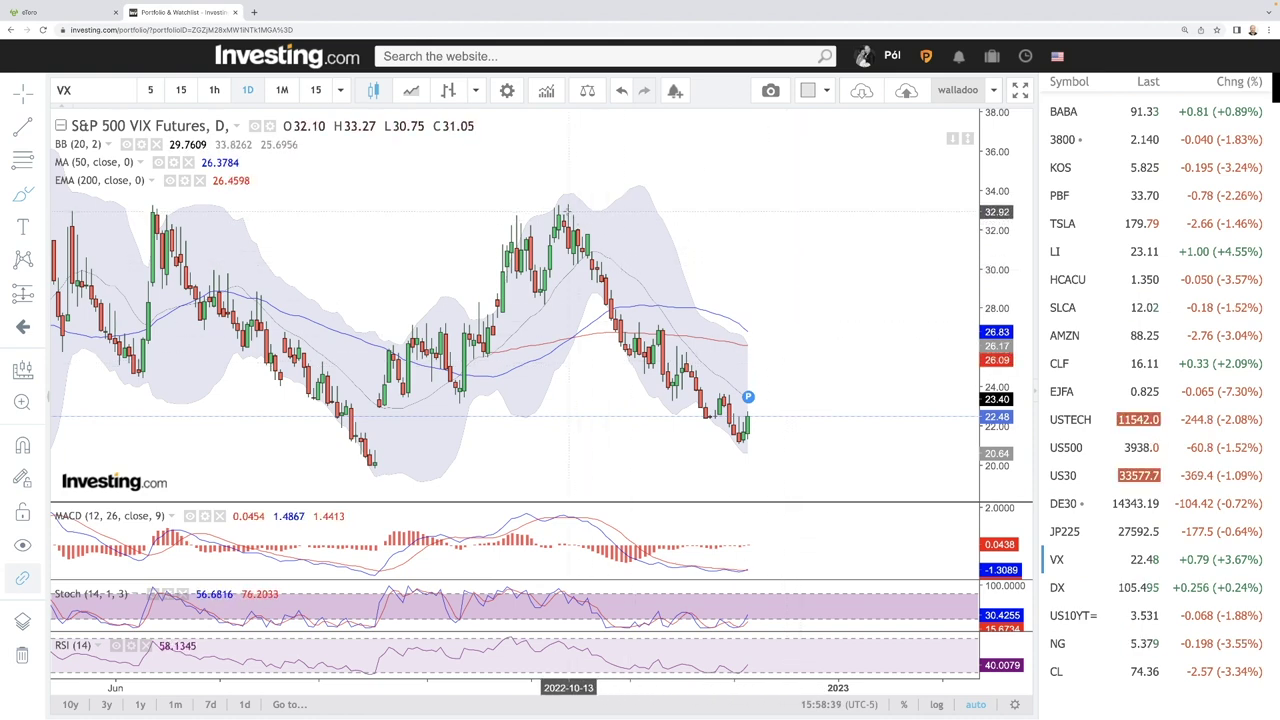
click(568, 212)
click(748, 437)
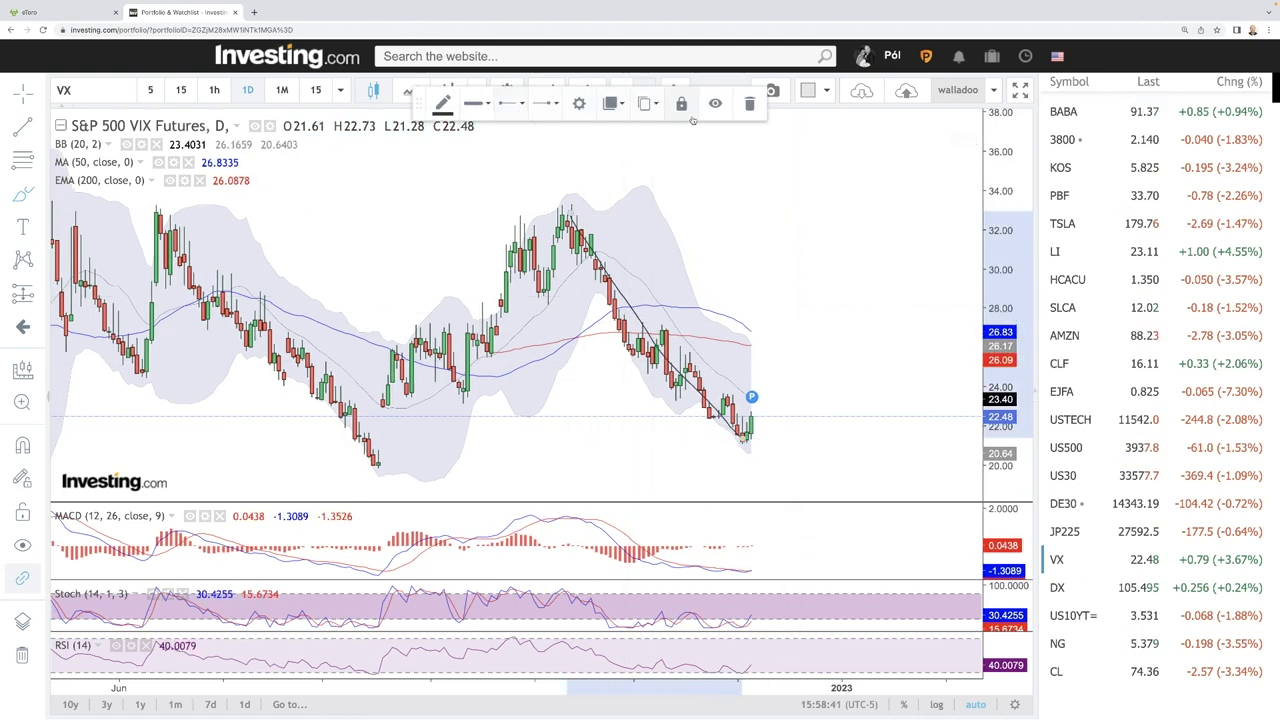
drag(748, 437, 738, 400)
click(548, 250)
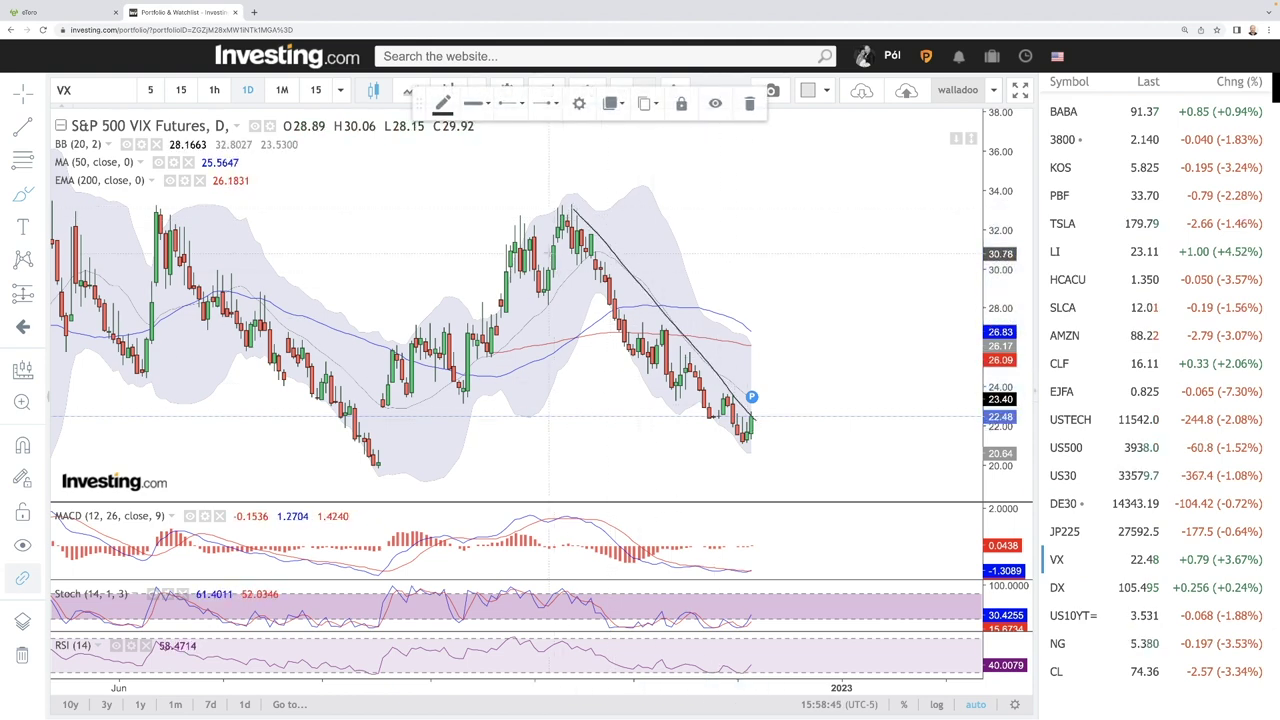
click(746, 448)
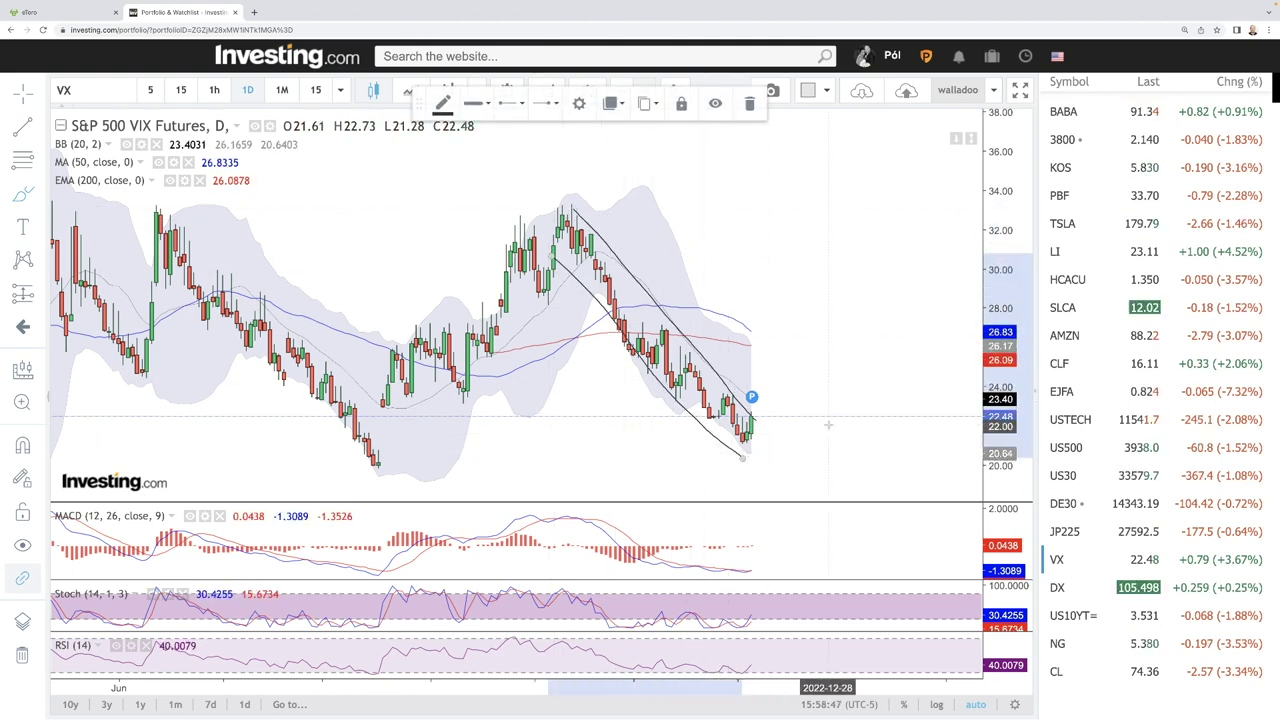
- Sketch a falling channel around VX's June–August 2022 decline and a rising channel around its August–October rally
scroll(826, 412, down, 3)
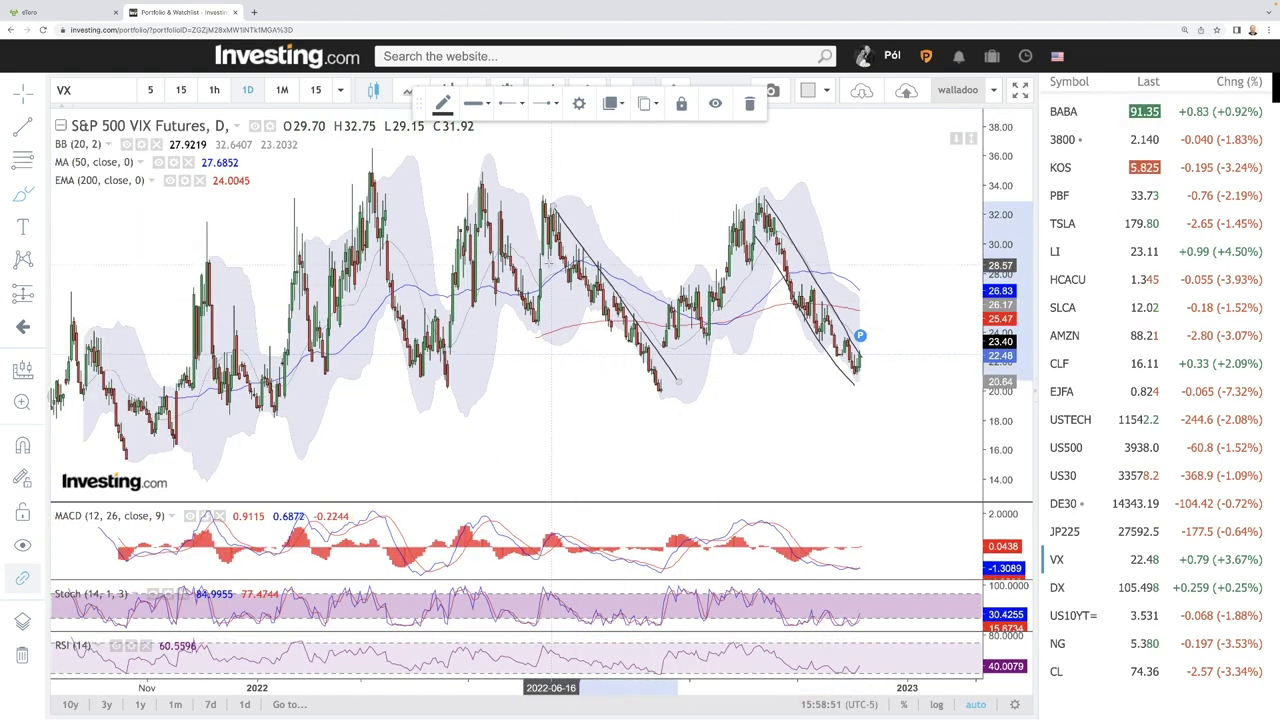
drag(612, 347, 656, 395)
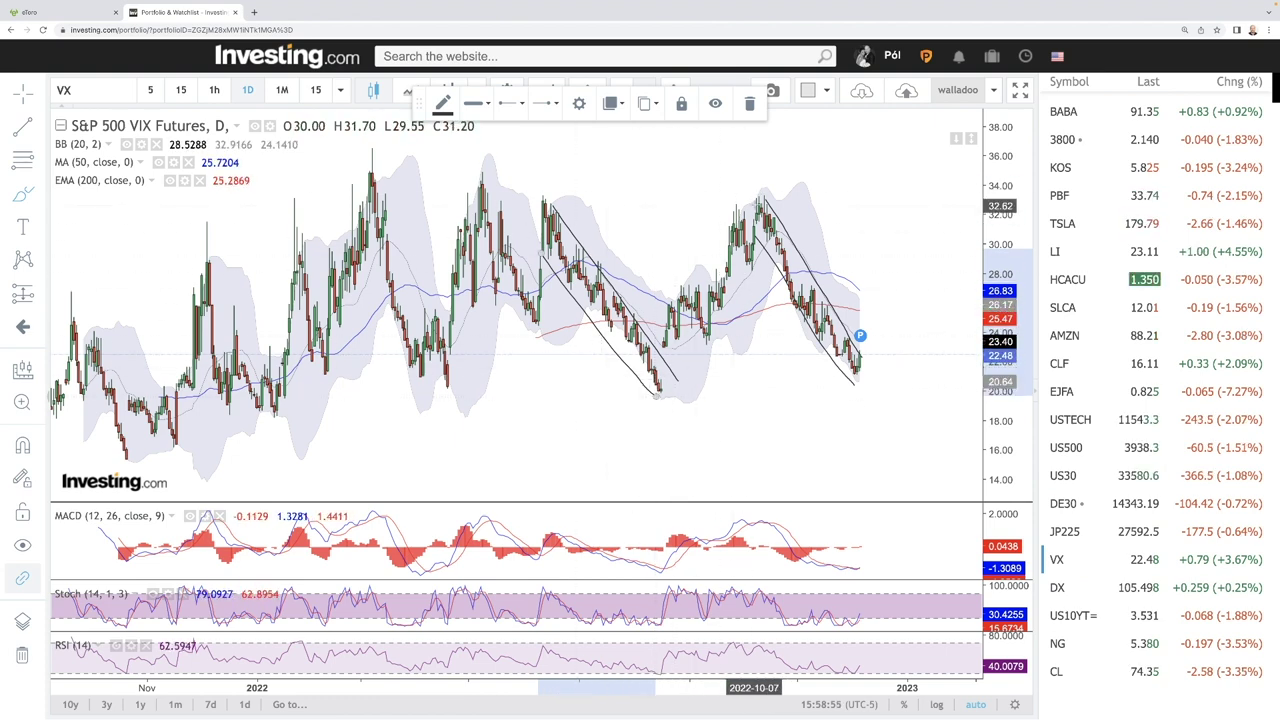
click(755, 195)
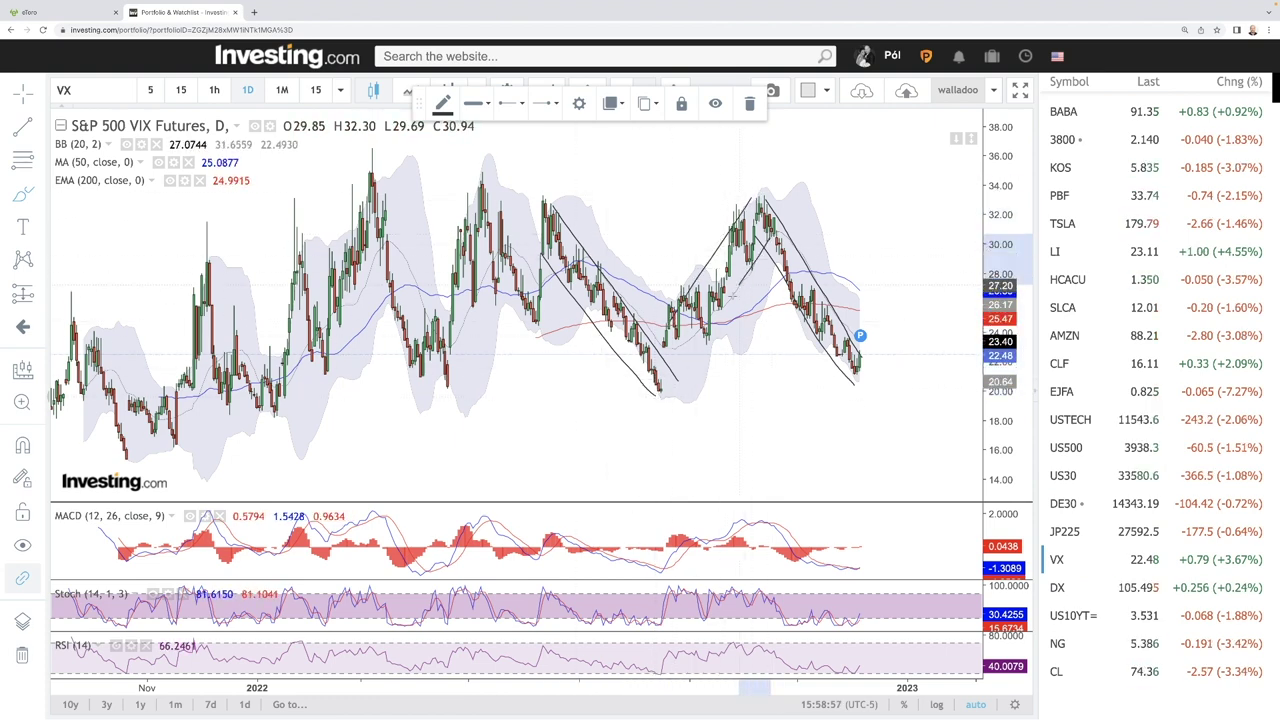
click(668, 389)
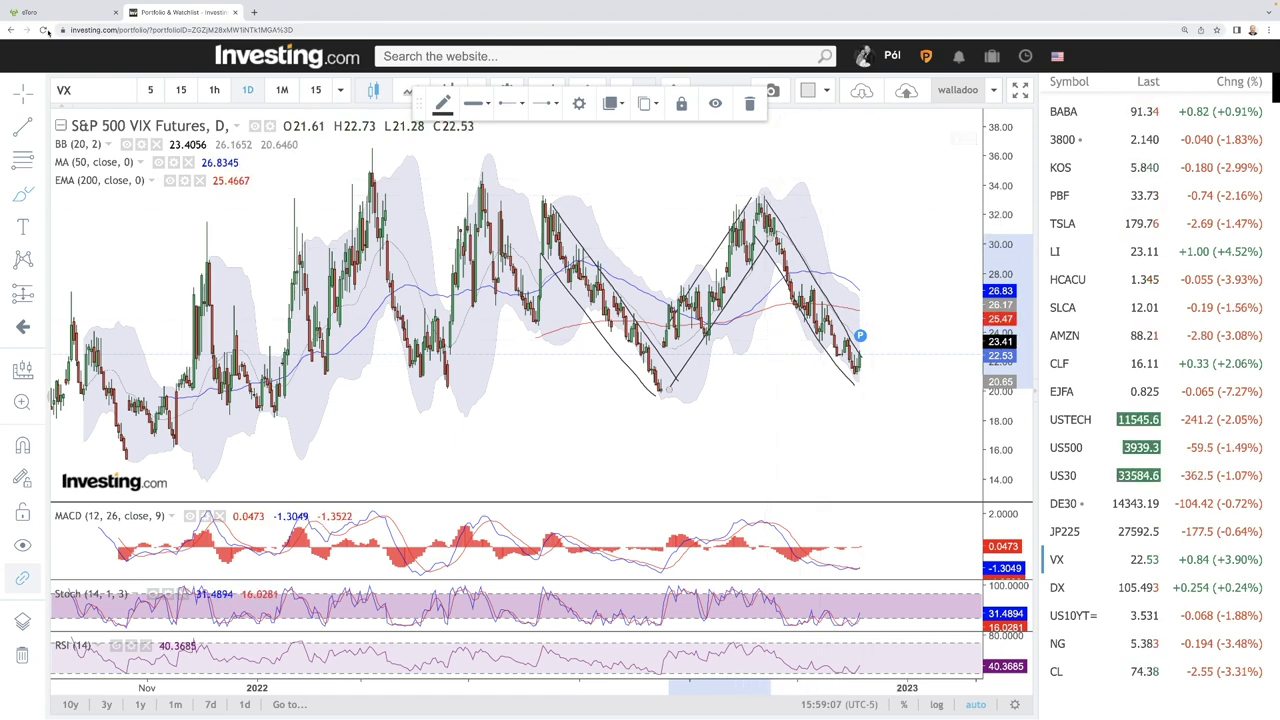
- Sketch a rising channel projecting VX from the latest candles up to about 32–33 by March 2023
drag(928, 290, 727, 290)
click(22, 194)
drag(658, 365, 775, 242)
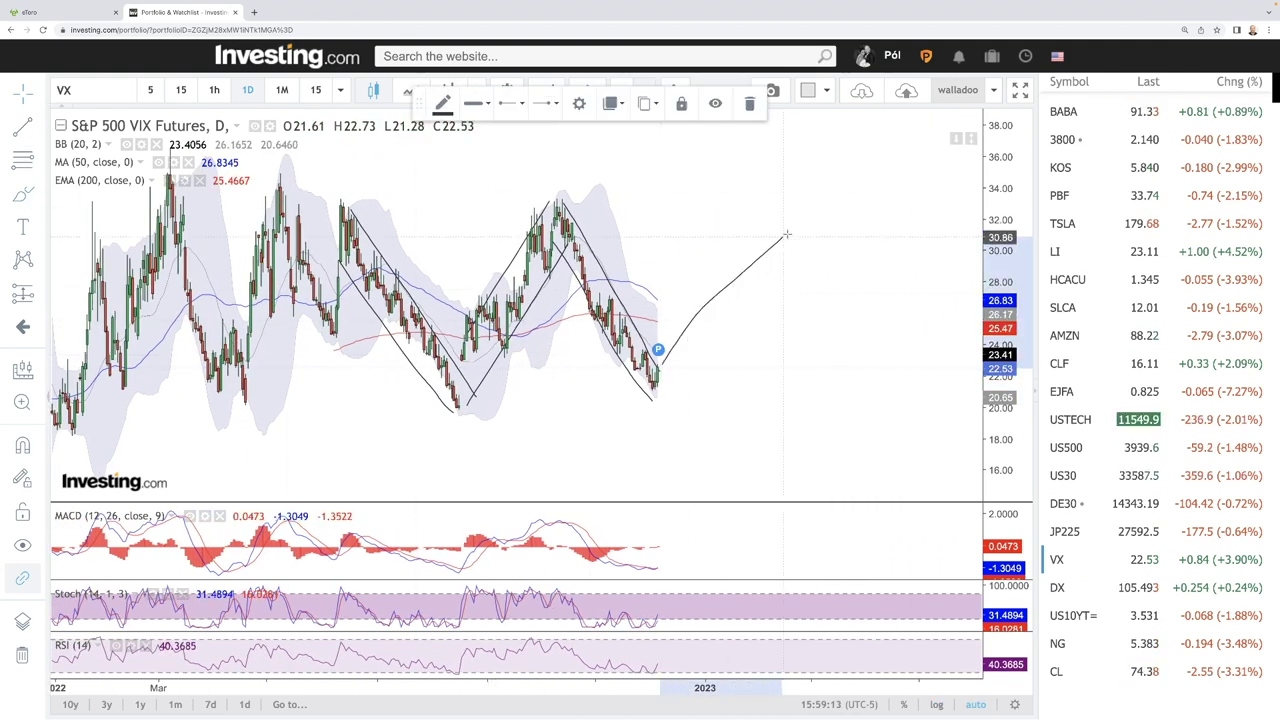
drag(668, 392, 832, 216)
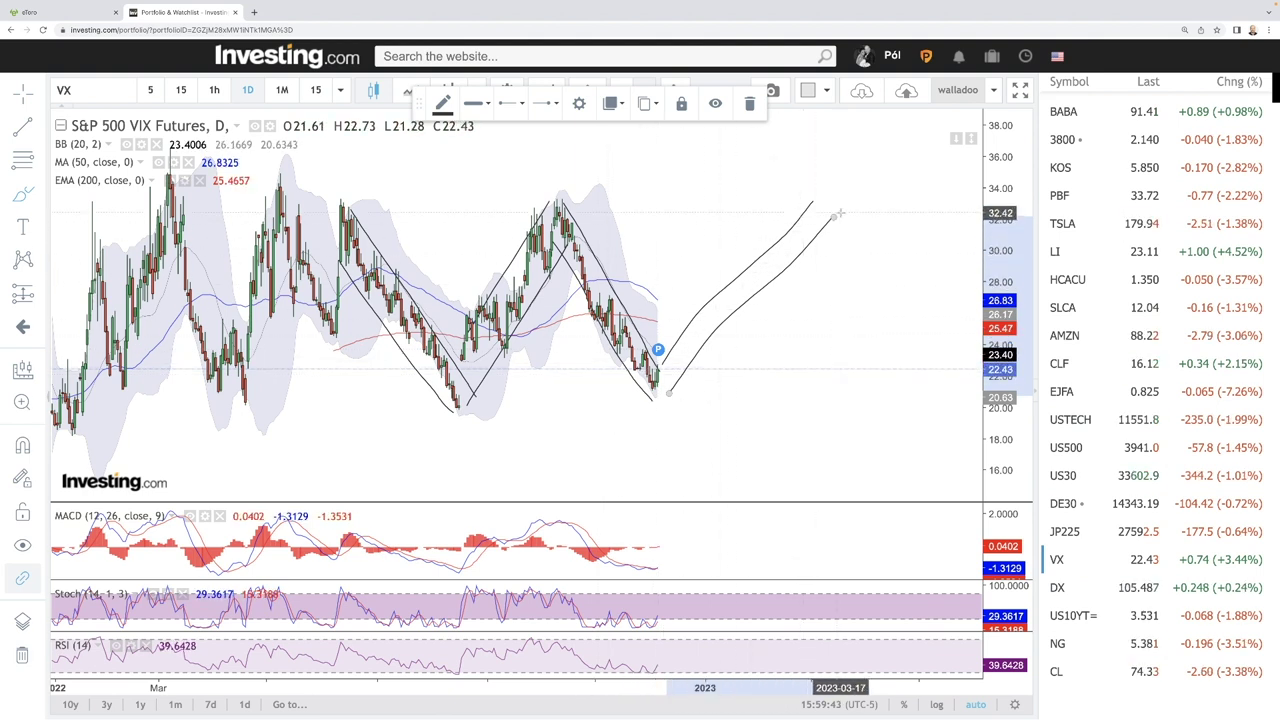
drag(836, 216, 833, 217)
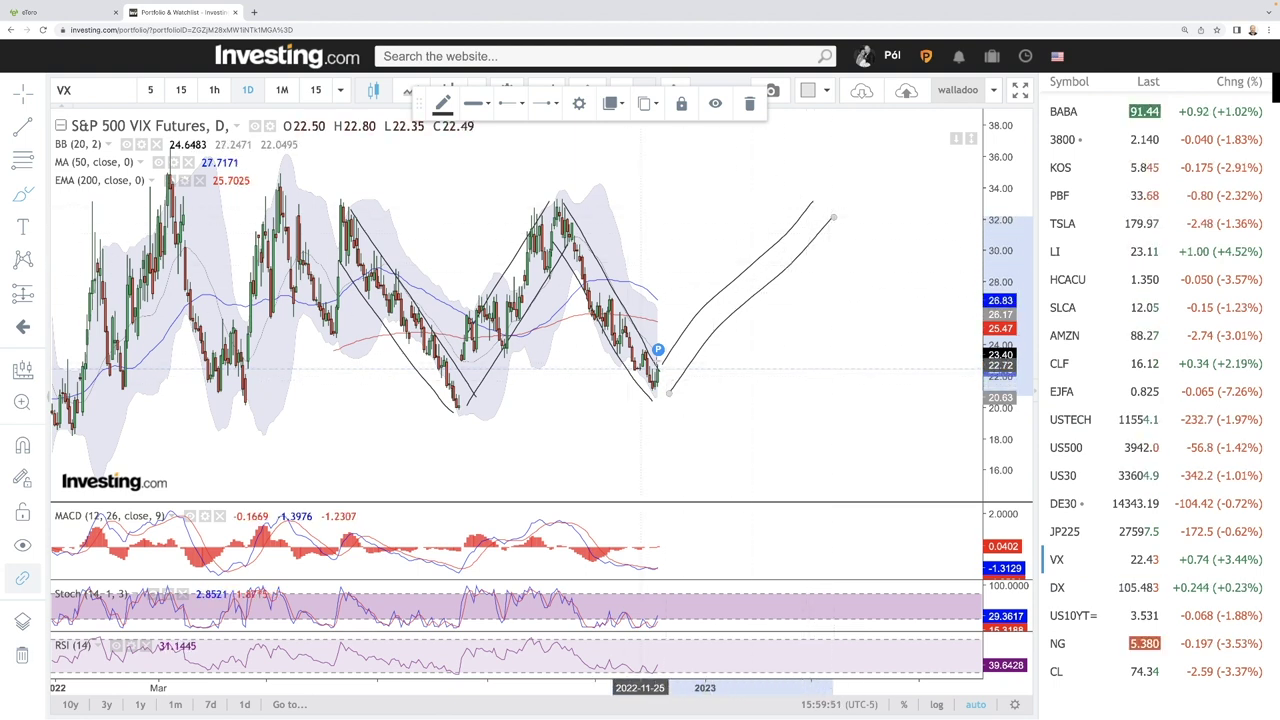
- Sketch lines along VX's early-2022 swings and bound the whole 2022 range with horizontal lines near 33 and 20
scroll(657, 292, down, 5)
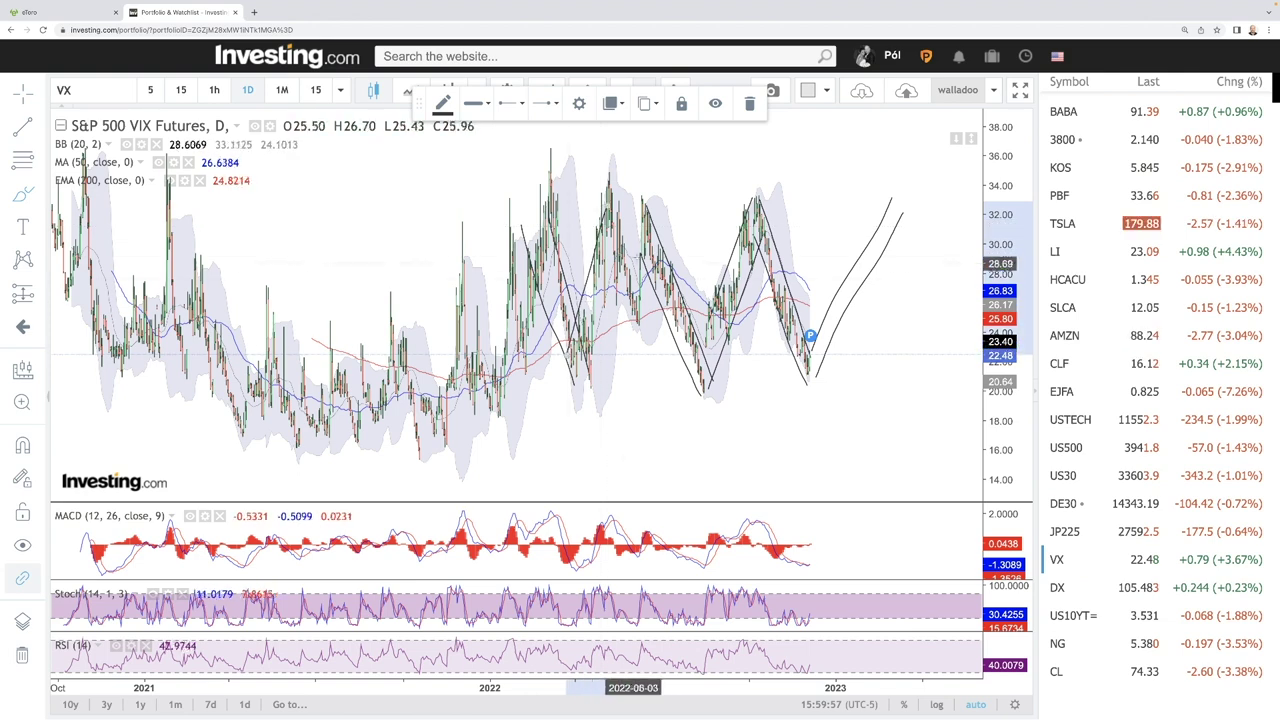
click(500, 194)
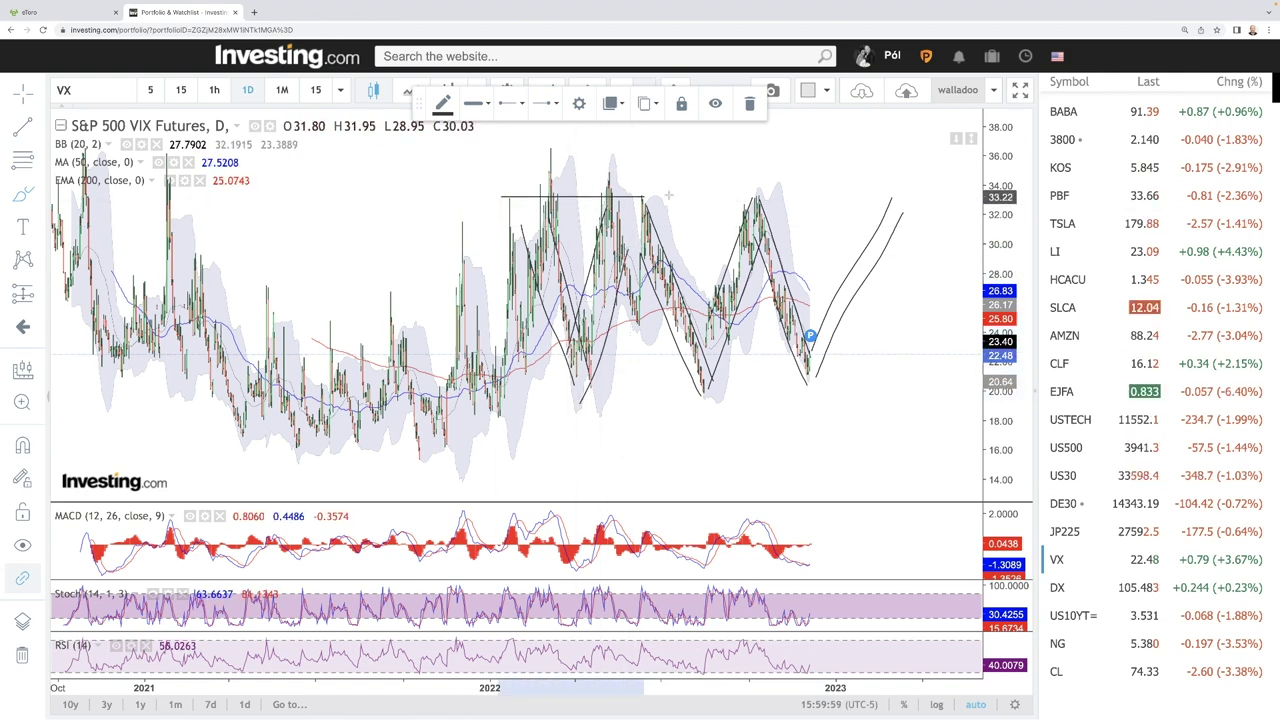
click(901, 195)
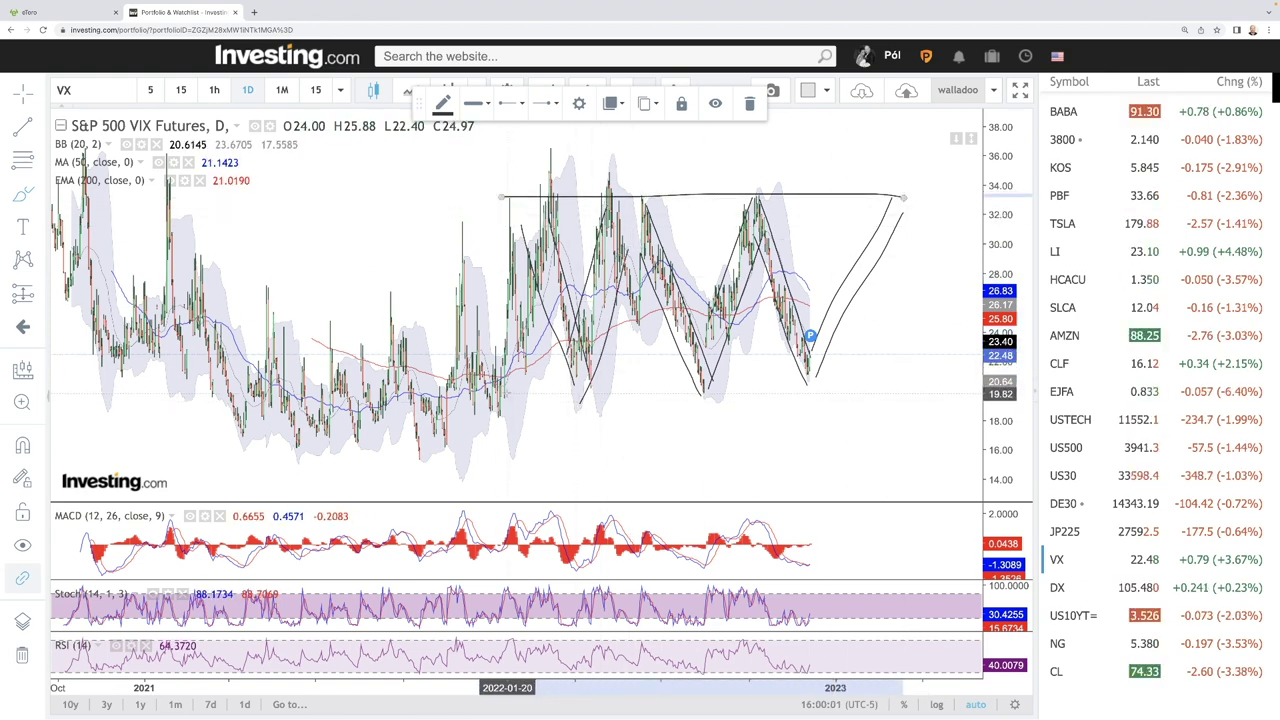
click(512, 390)
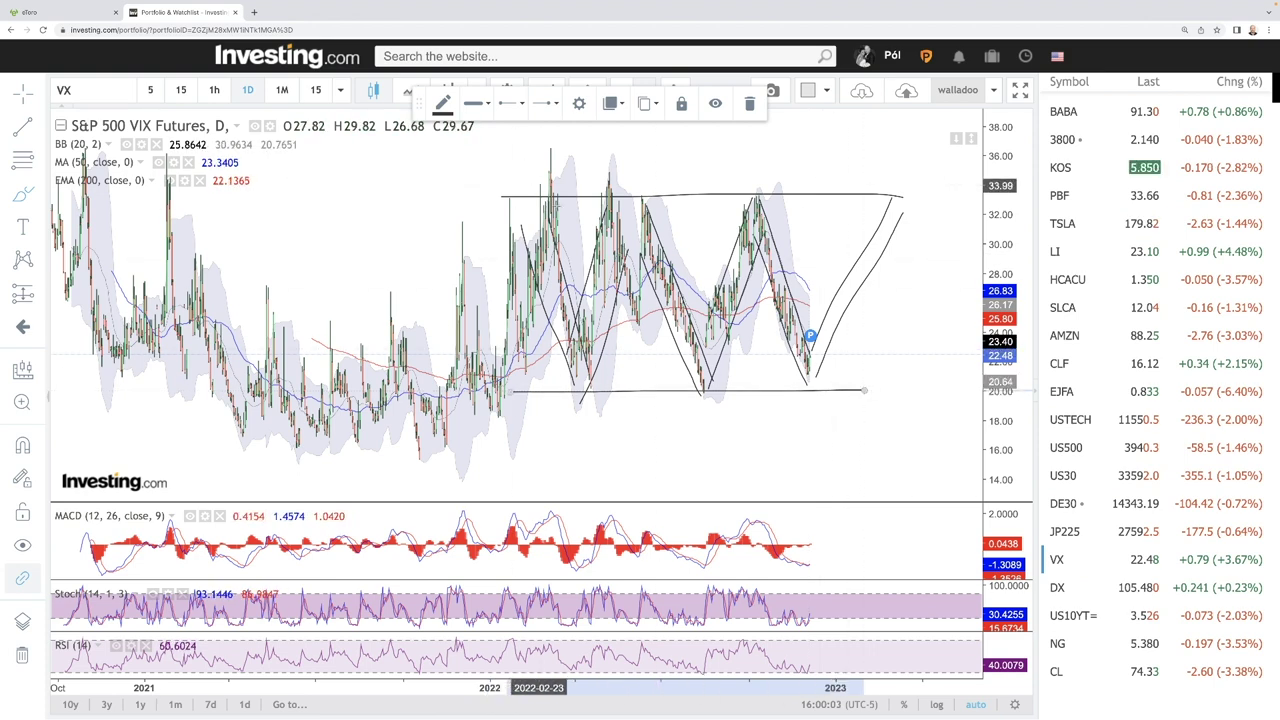
- Open the US10YT chart and sketch a falling channel around the decline from late October to December
click(1073, 615)
scroll(885, 320, up, 5)
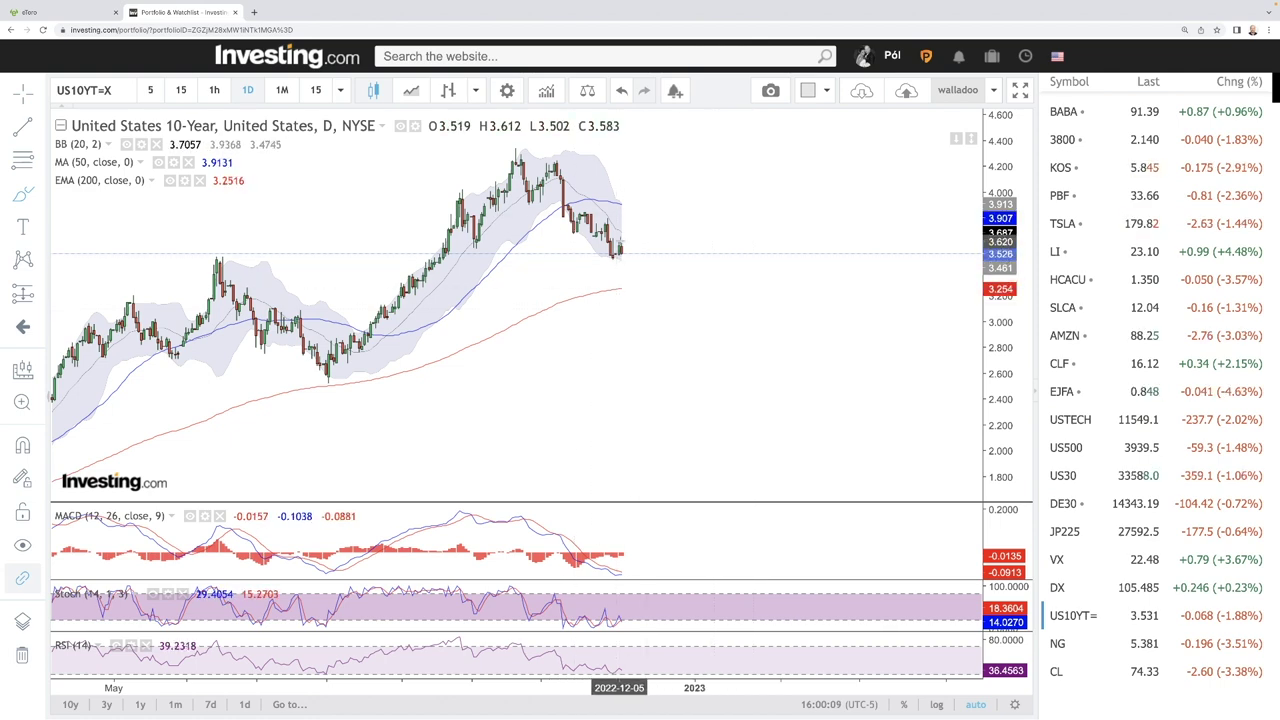
scroll(620, 260, up, 2)
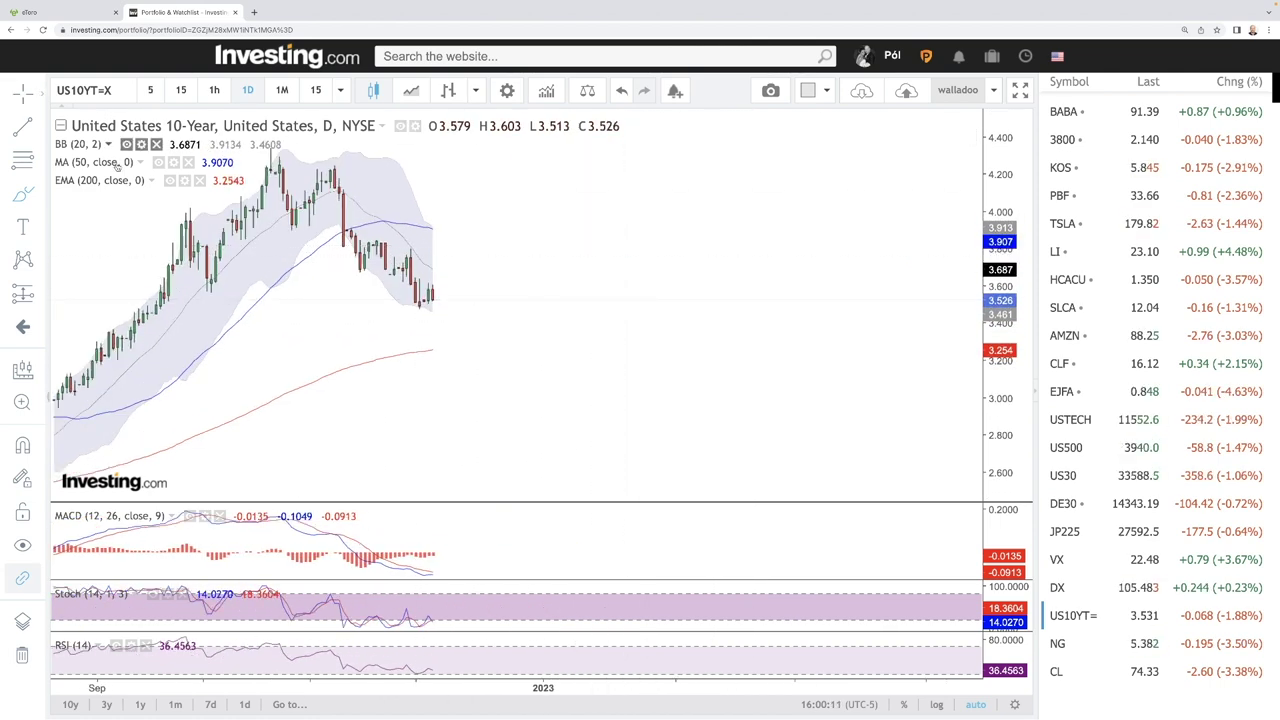
scroll(782, 380, up, 3)
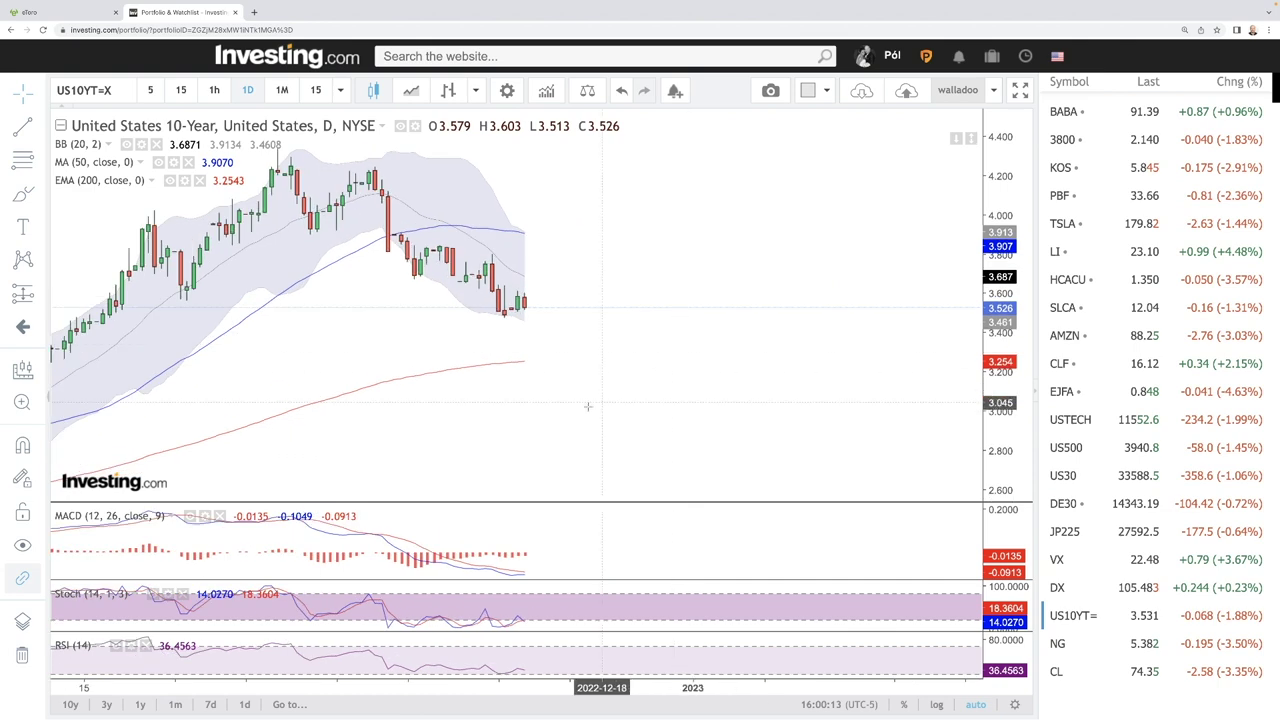
scroll(615, 396, left, 5)
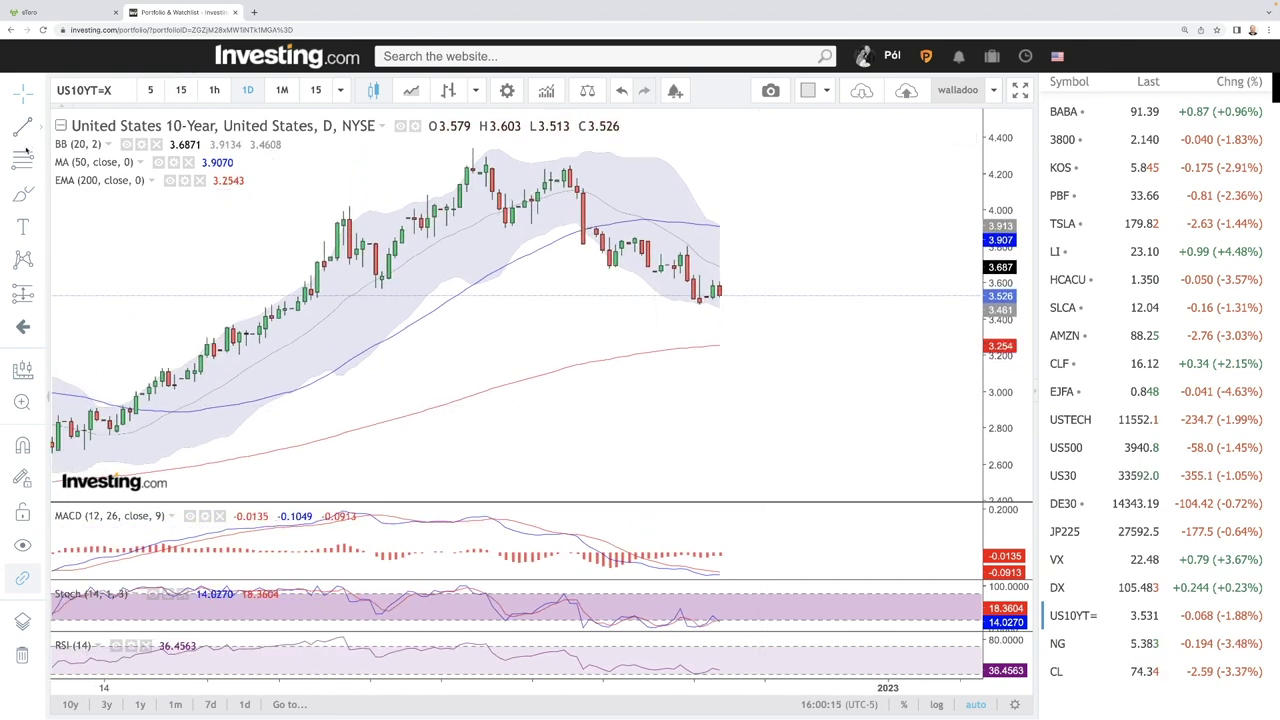
click(20, 196)
drag(567, 168, 738, 273)
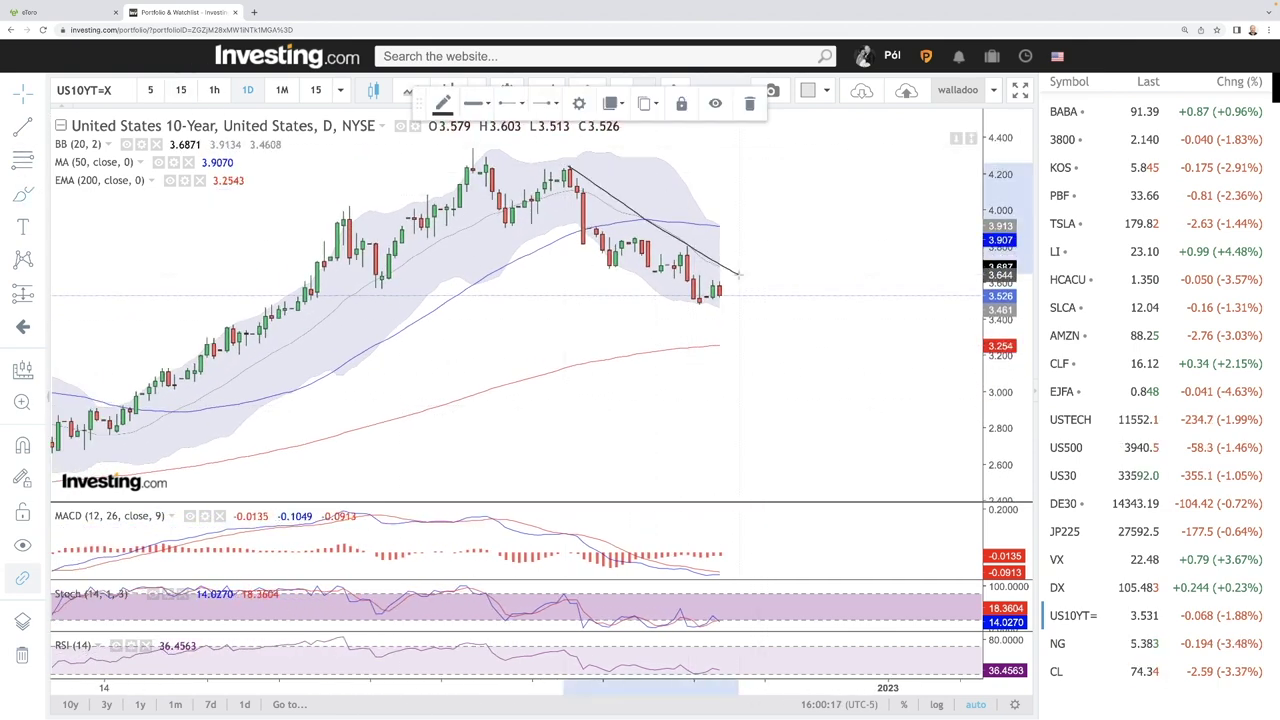
drag(500, 197, 713, 322)
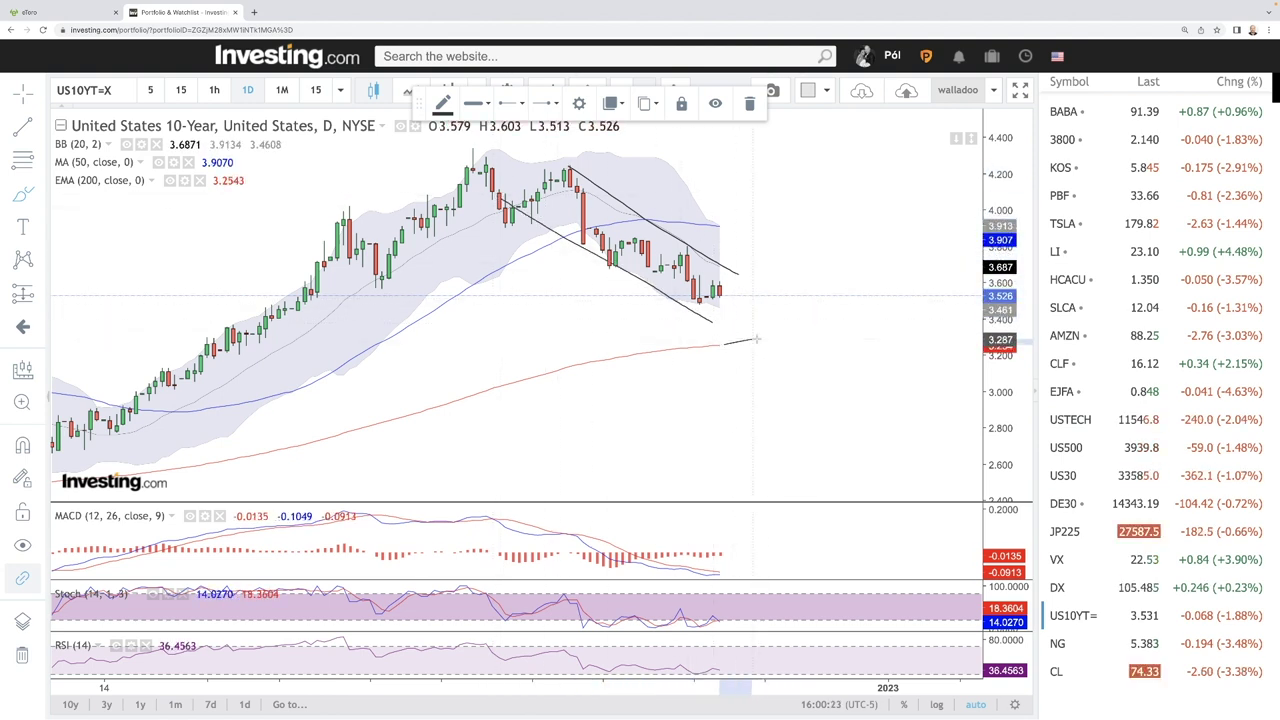
- Extend the 10-year yield's 200-period EMA nearly flat and sketch a dip to that line followed by a rebound to about 4.0
drag(721, 344, 887, 340)
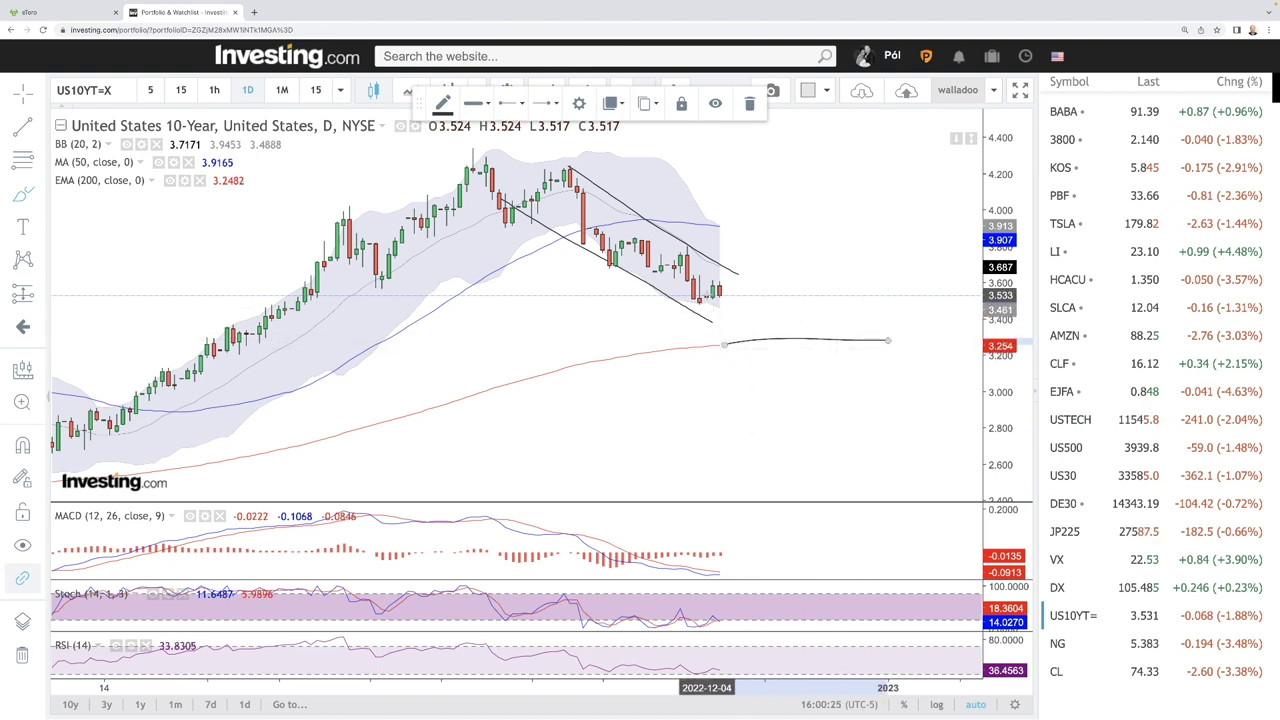
mouse_move(718, 300)
mouse_down()
mouse_move(780, 333)
mouse_move(875, 213)
mouse_up()
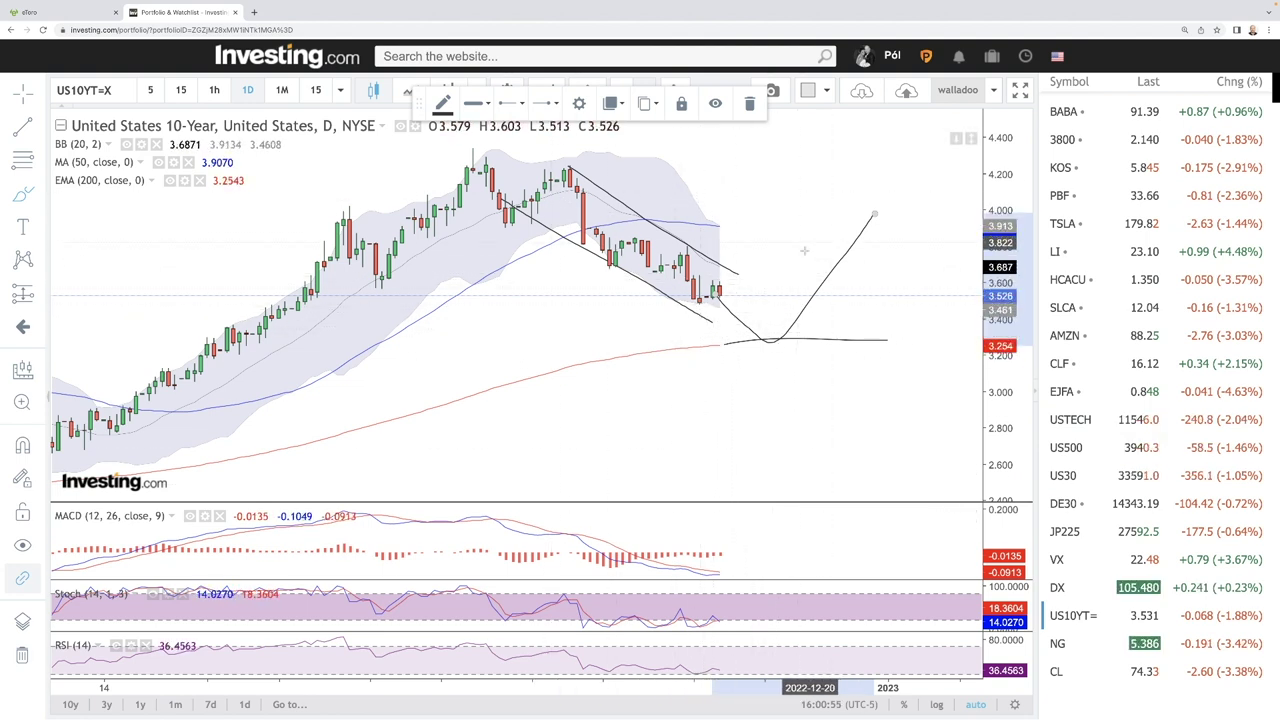
scroll(732, 323, down, 3)
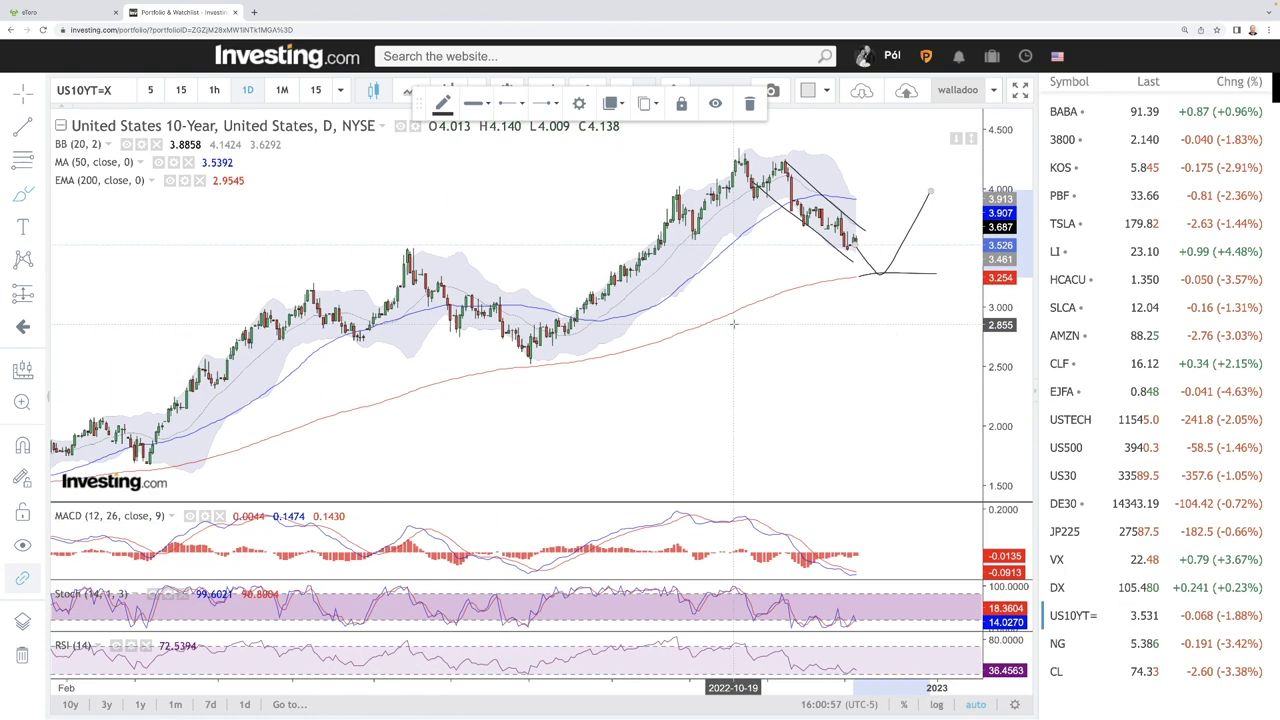